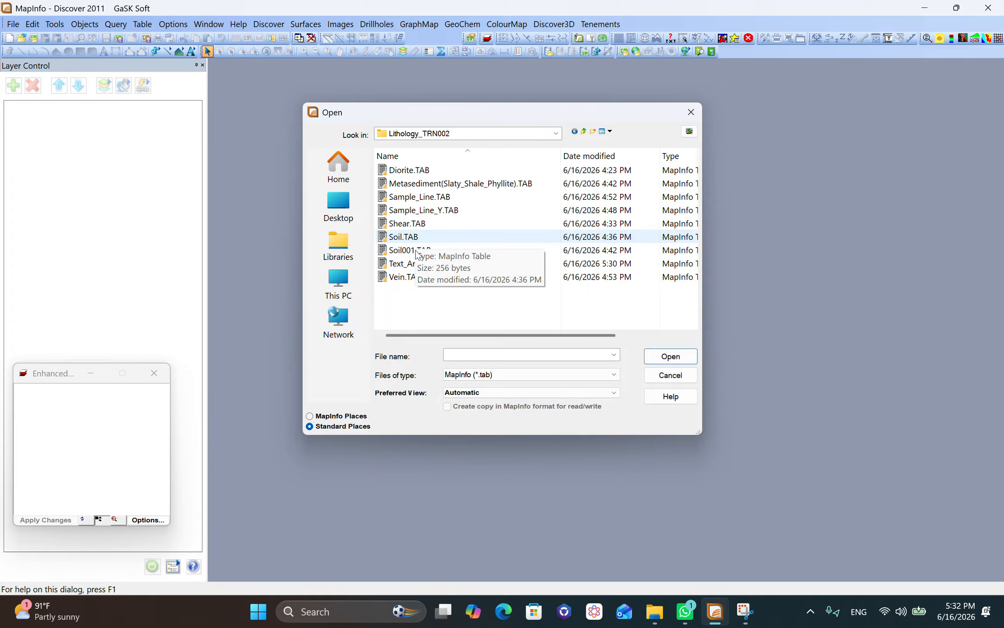
Step: Open the Diorite, Metasediment(Slaty_Shale_Phyllite), Soil, Soil001, Text_Arrow and Vein tables from the Lithology_TRN002 folder in one map
double_click(409, 170)
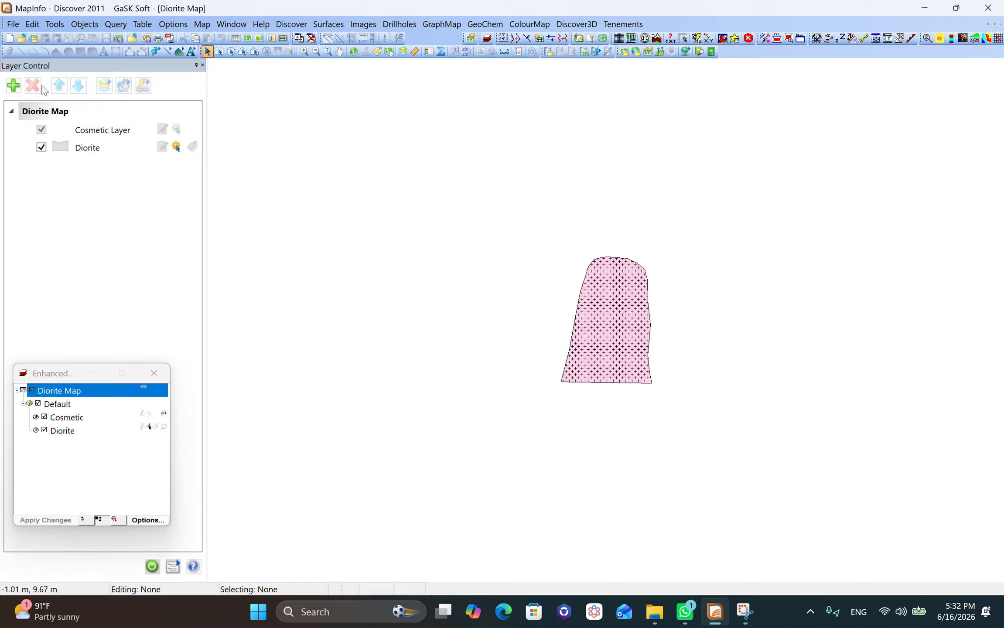
left_click(21, 38)
double_click(410, 185)
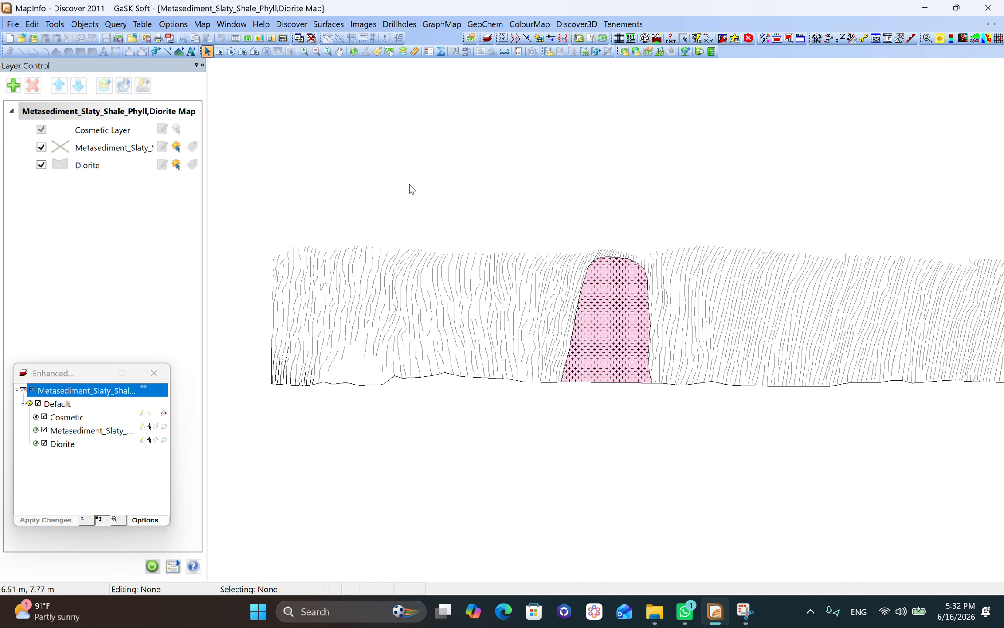
left_click(22, 38)
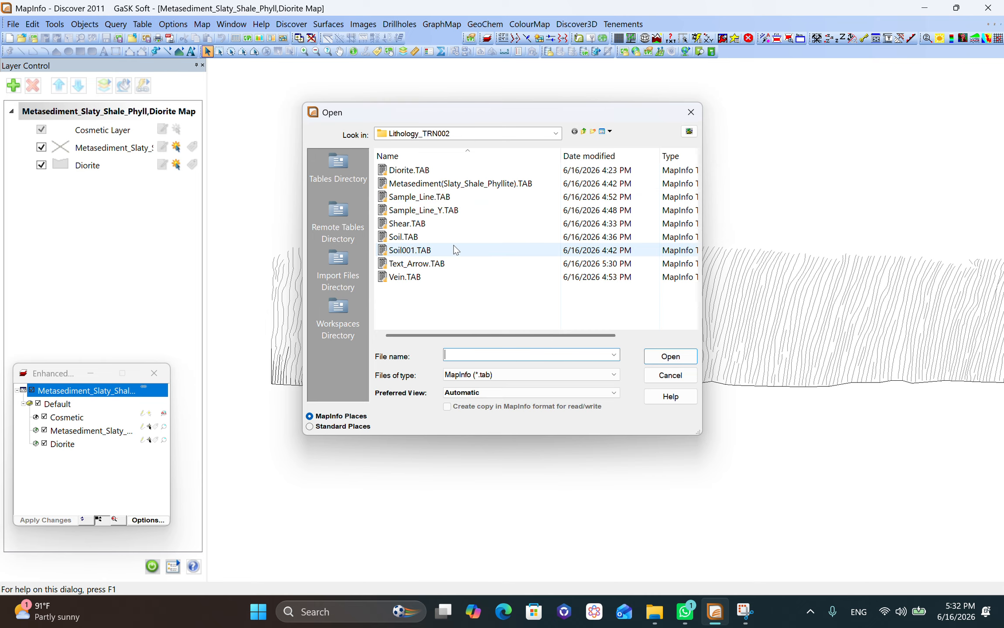
left_click_drag(458, 238, 455, 278)
left_click(670, 357)
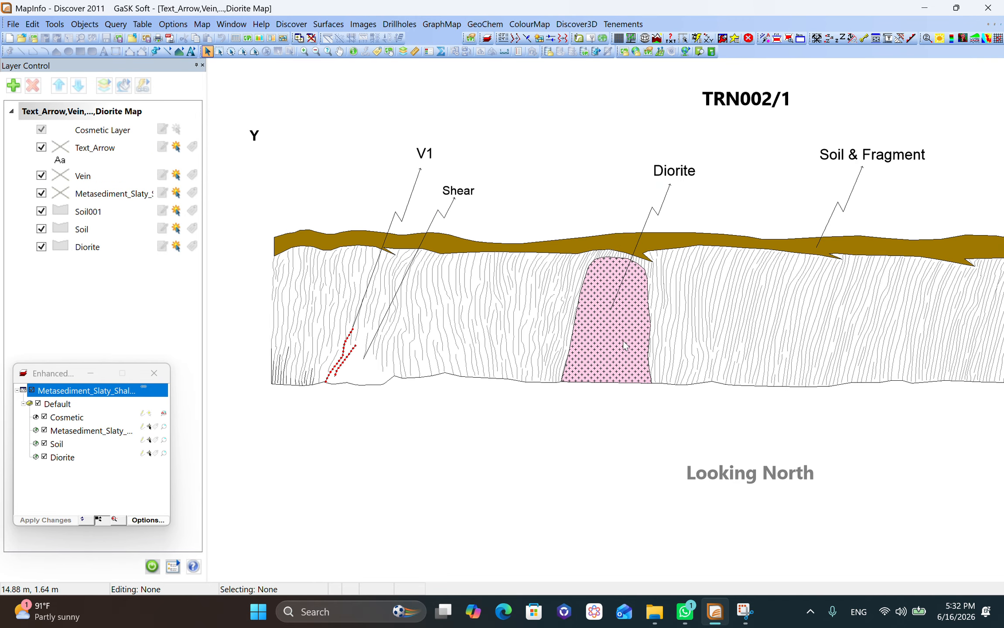
Step: Set the translucency of the Soil001 layer to 75%
left_click(99, 193)
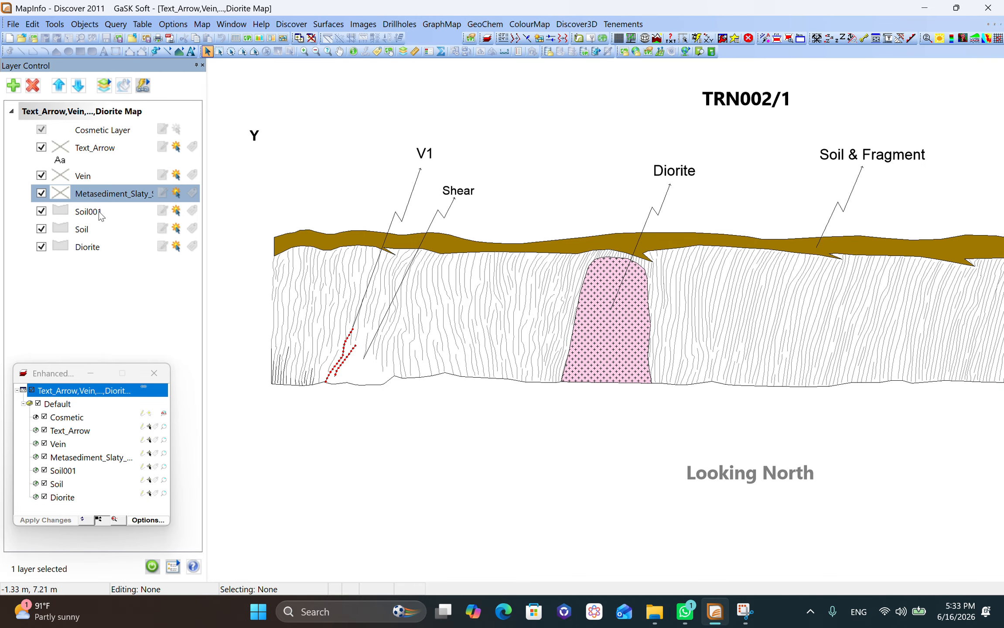
left_click(99, 215)
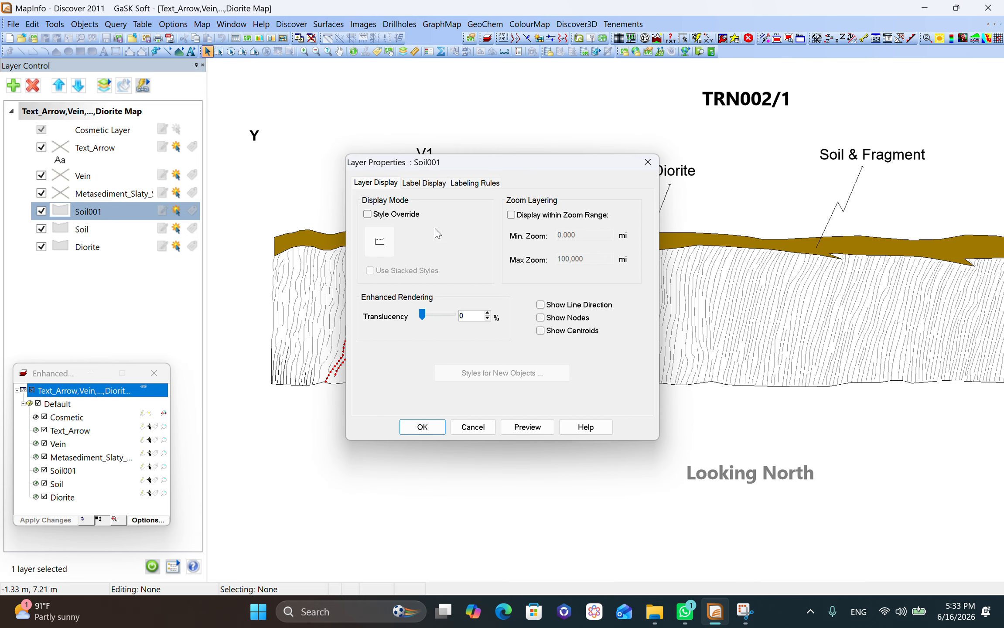
left_click(416, 184)
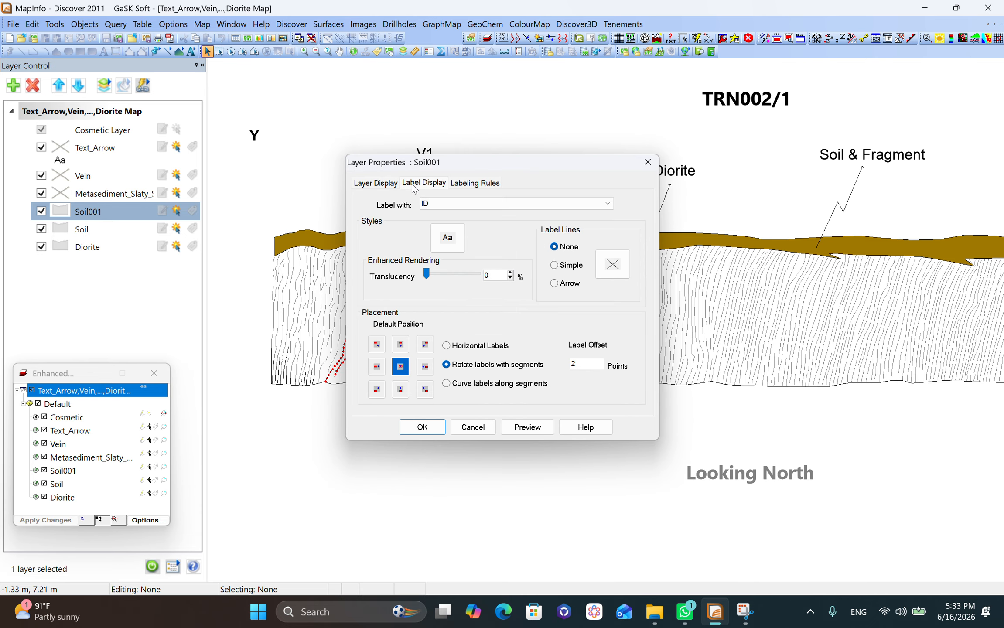
left_click(385, 186)
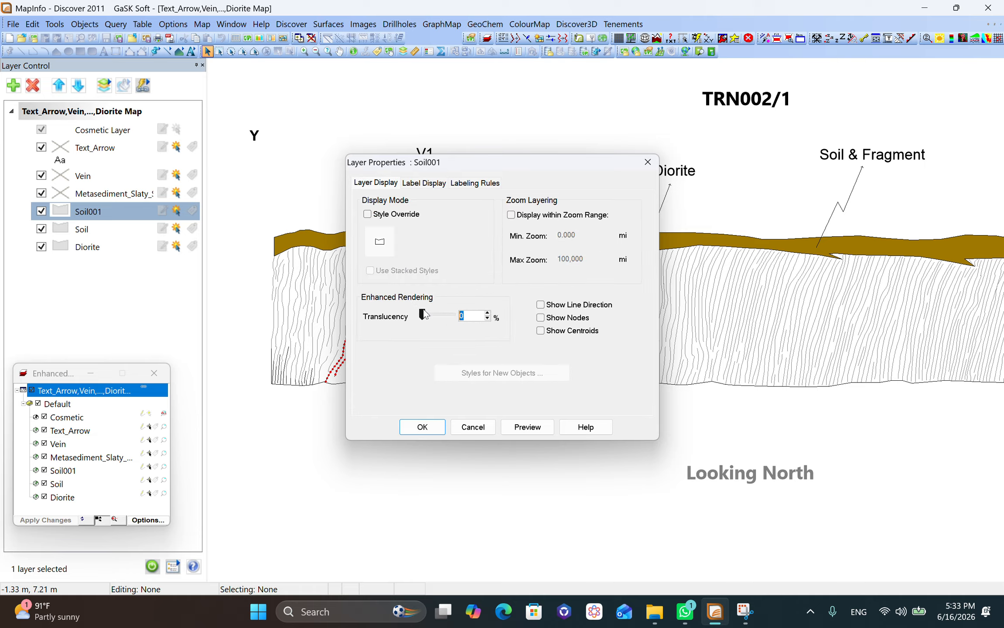
type("75")
key("Return")
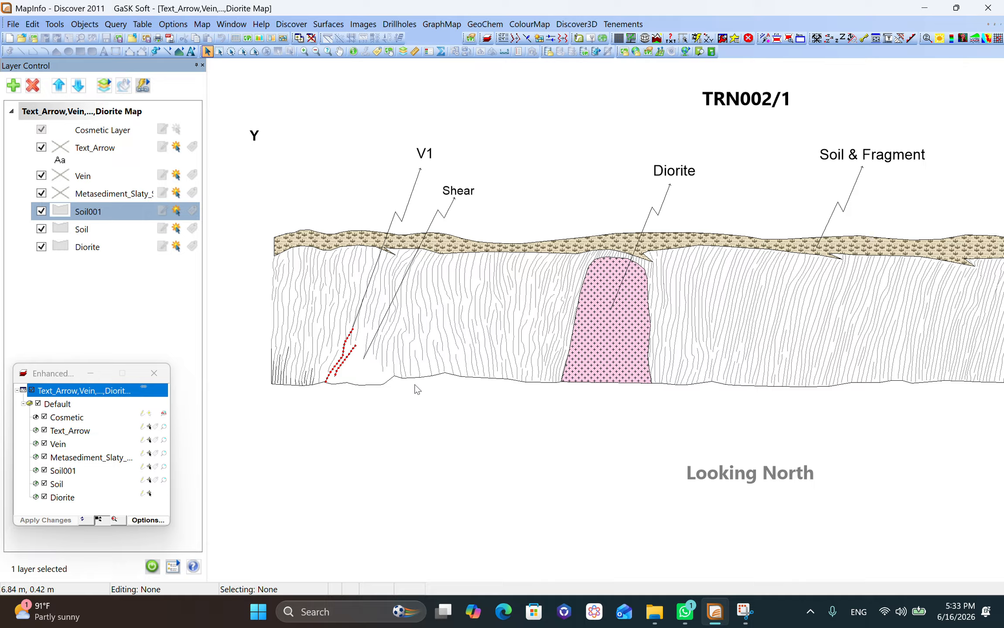
Step: Add the Shear table to the trench map and centre the whole section in view
left_click(21, 38)
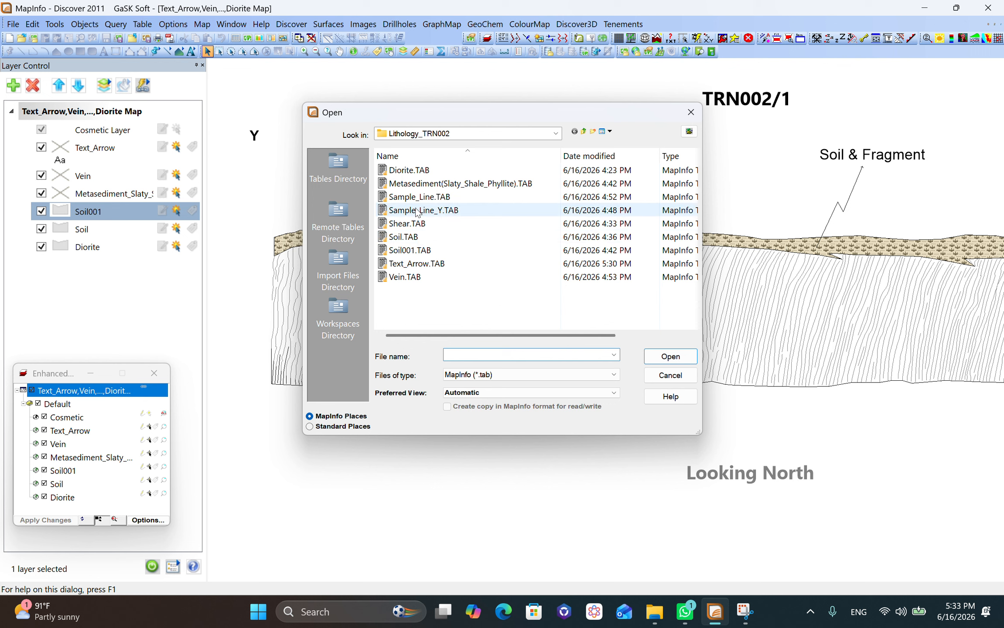
double_click(417, 223)
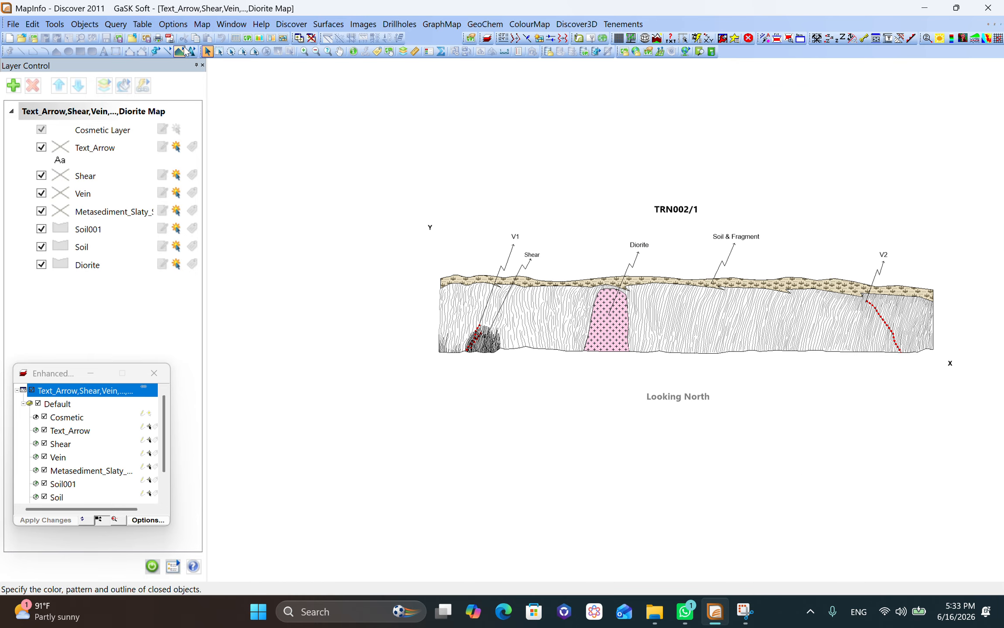
left_click(339, 52)
left_click_drag(579, 320, 491, 340)
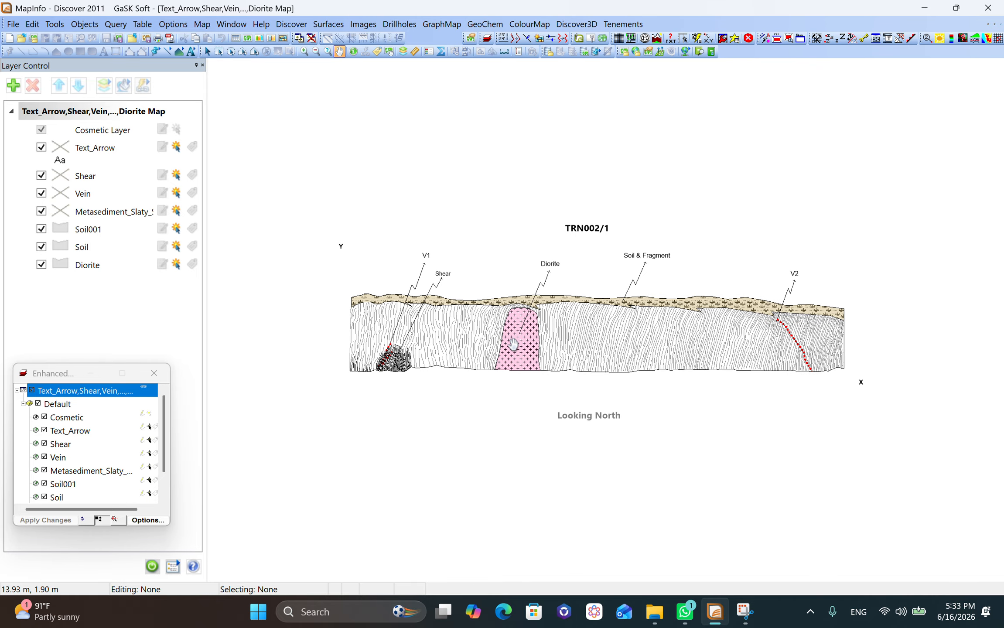
Step: Add the Sample_Line and Sample_Line_Y tables to the map and turn on automatic labels for both layers
left_click(21, 39)
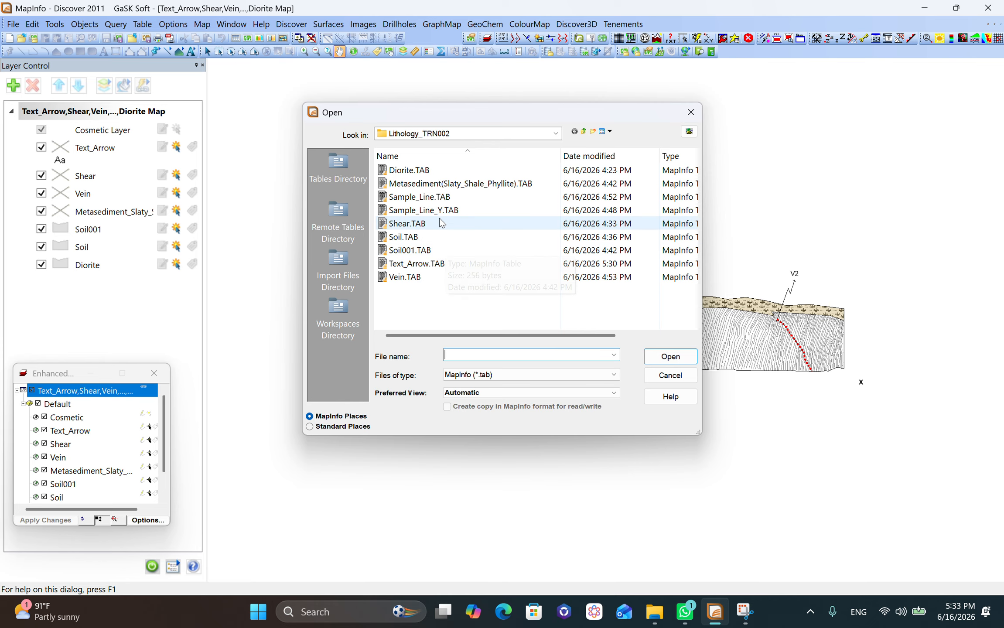
left_click(465, 196)
left_click(437, 210, "shift")
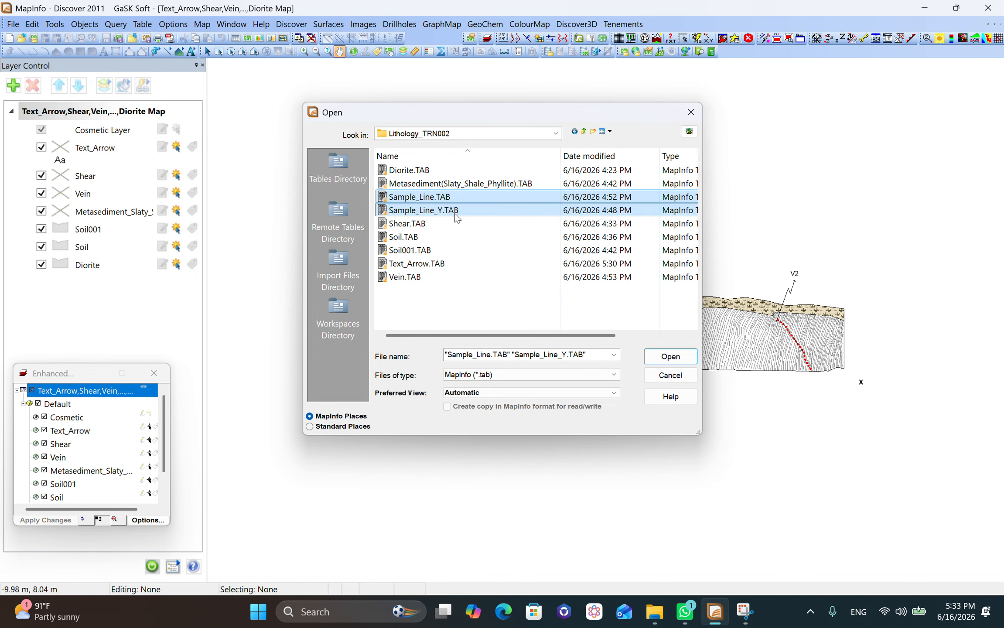
left_click(670, 356)
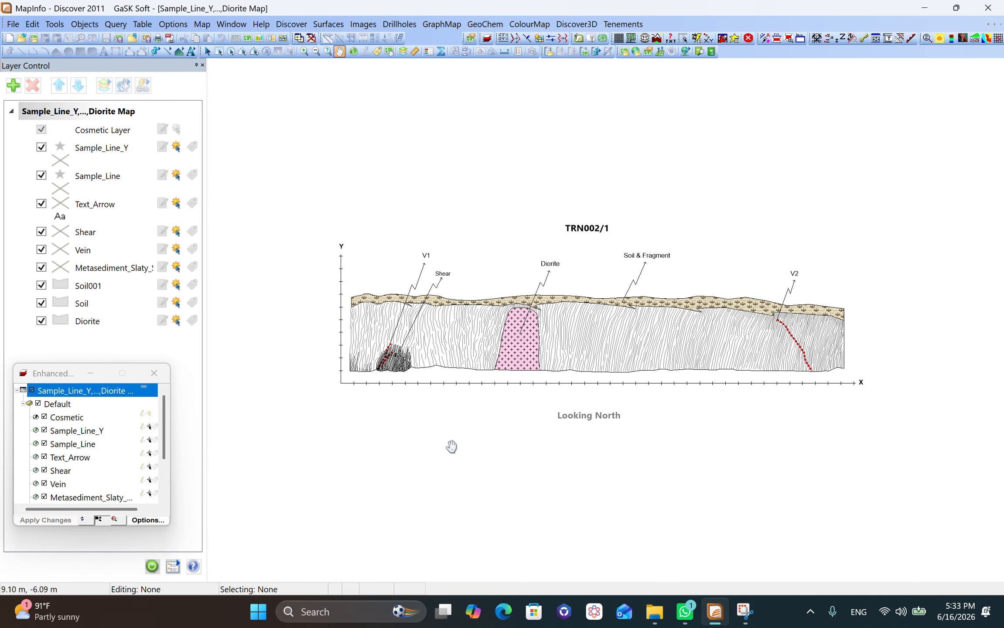
left_click(193, 148)
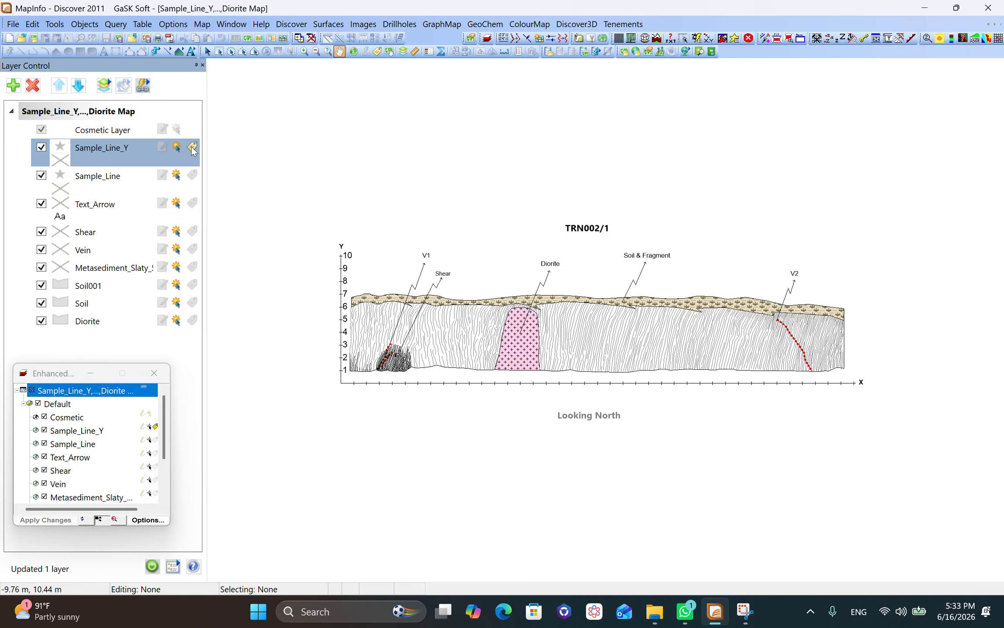
left_click(192, 176)
Step: Set the default label position of the Sample_Line_Y layer to centre-left of its points and preview the result
double_click(123, 149)
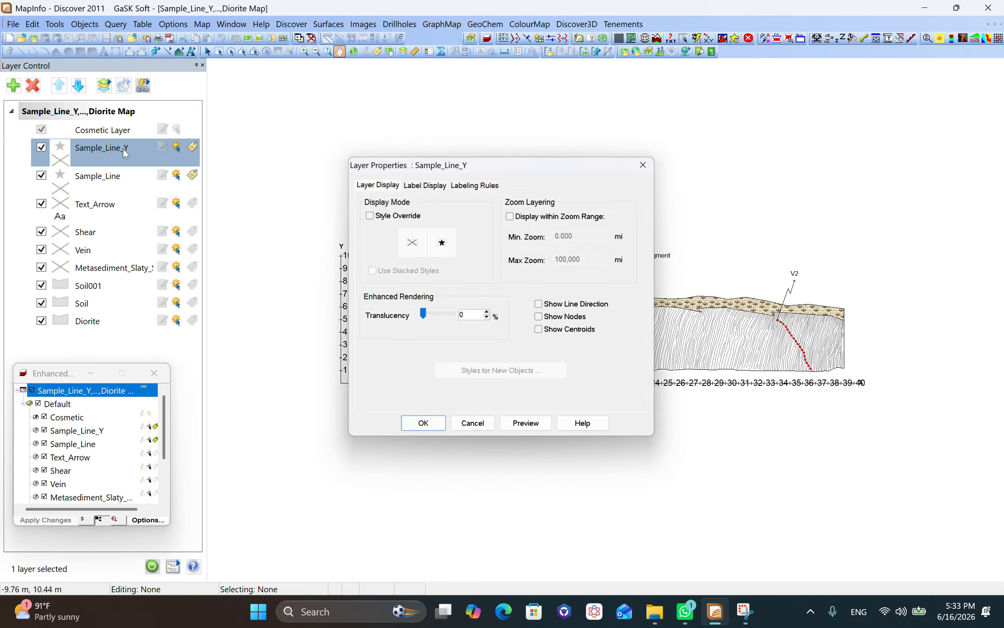
left_click(416, 186)
left_click(377, 366)
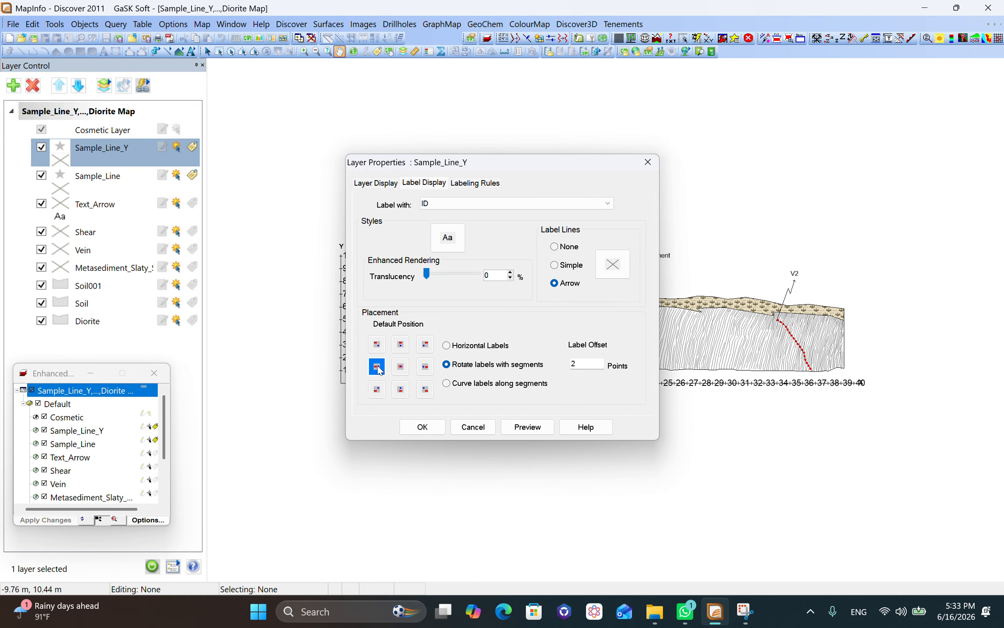
left_click_drag(558, 169, 238, 85)
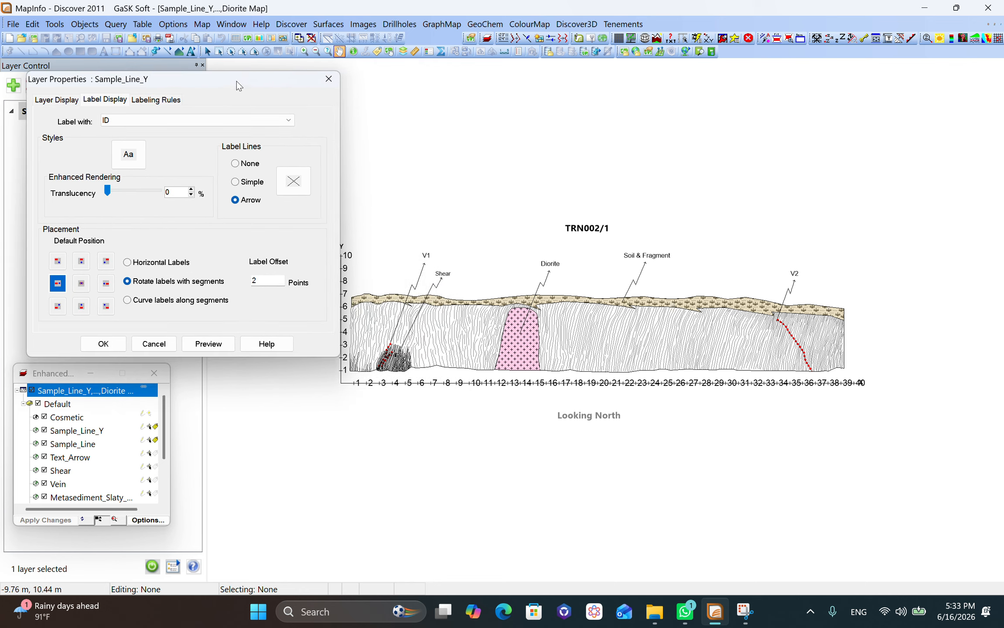
left_click(209, 344)
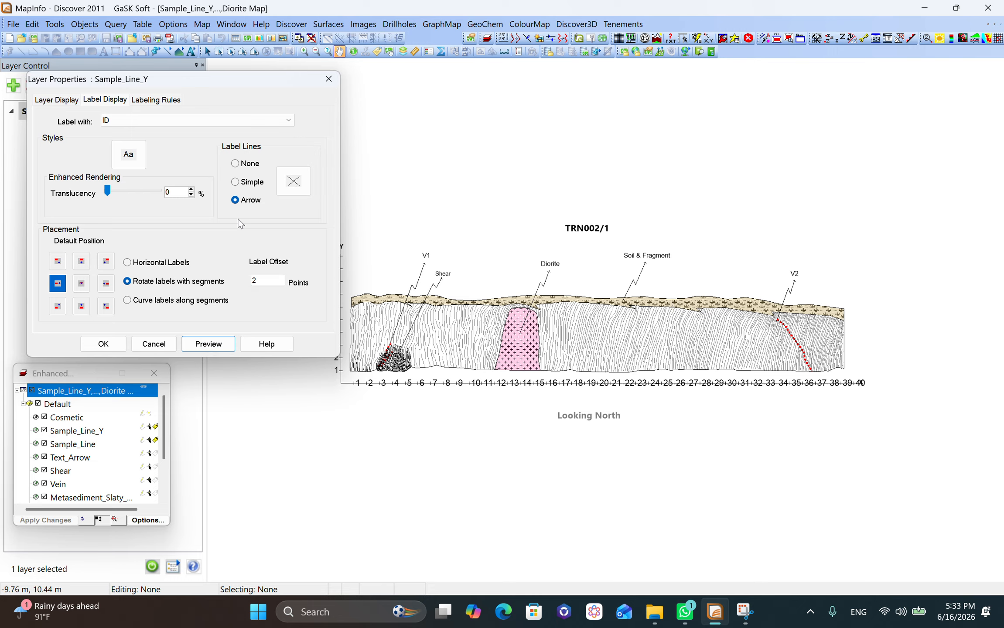
Step: Set the Sample_Line_Y labels to font size 6 with a label offset of 4 points
left_click(128, 154)
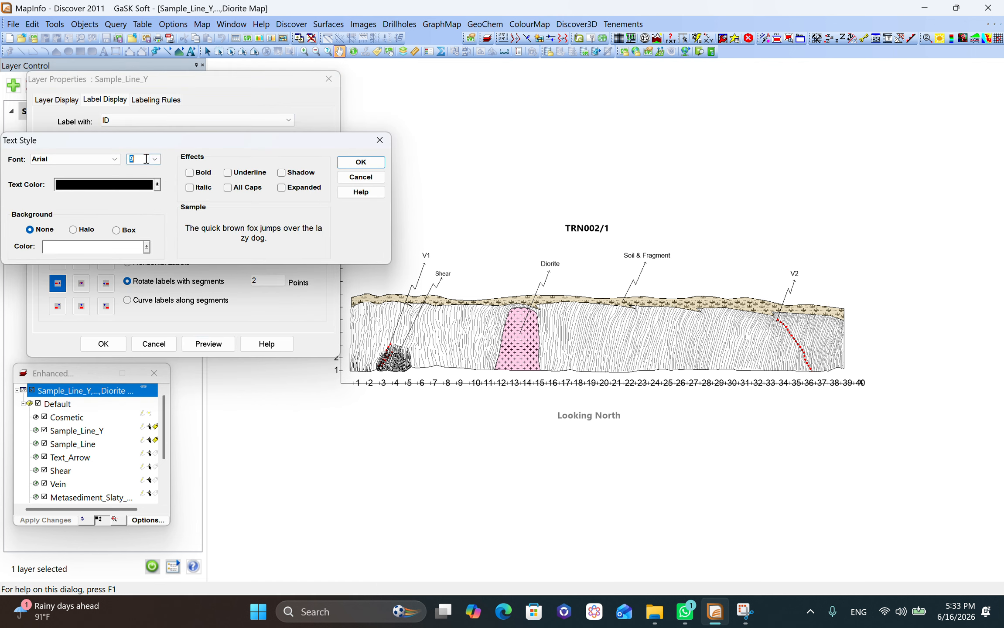
type("6")
key("Return")
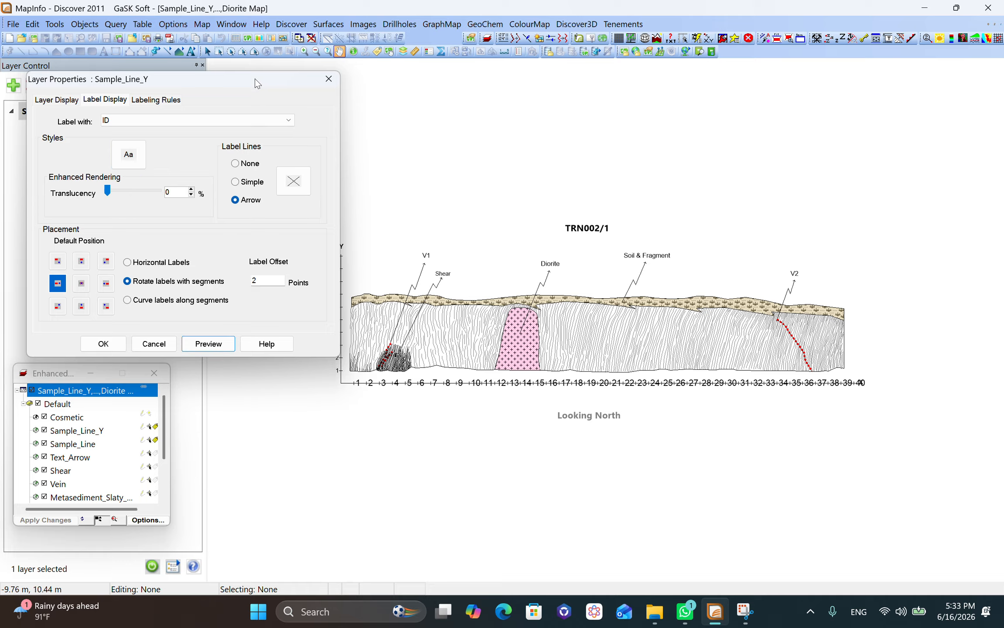
left_click_drag(260, 284, 240, 280)
type("4")
key("Return")
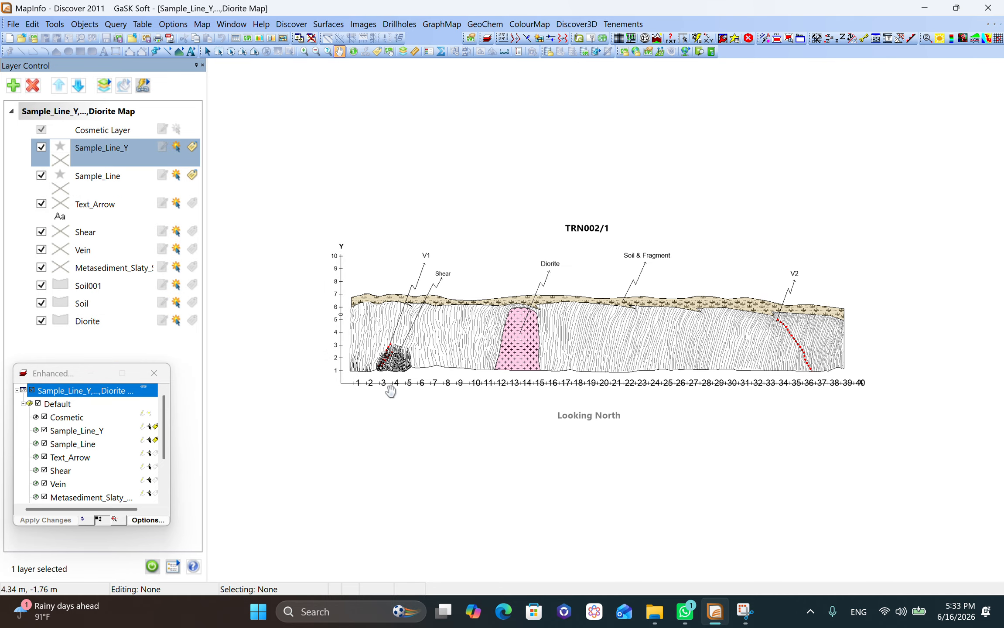
Step: Set the default label position of the Sample_Line layer to centred below its points and preview the result
double_click(87, 178)
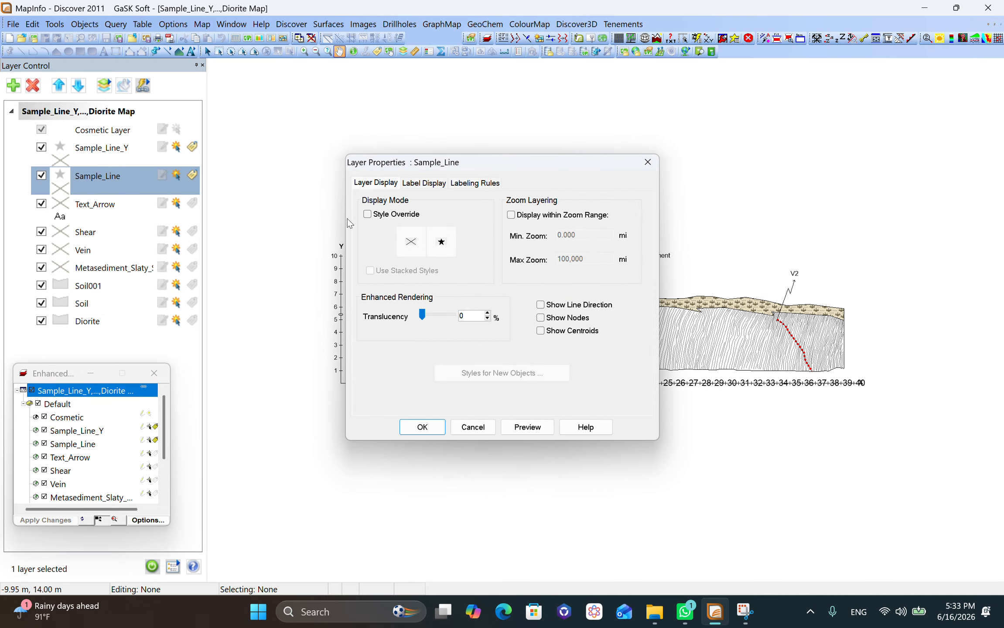
left_click_drag(418, 168, 509, 75)
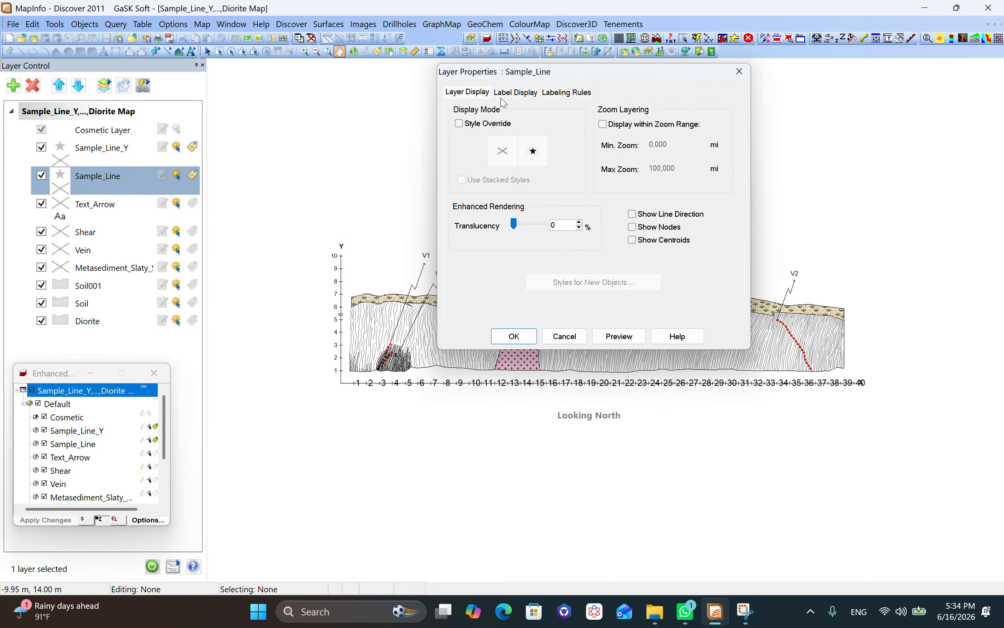
left_click(512, 92)
left_click(482, 92)
left_click(530, 100)
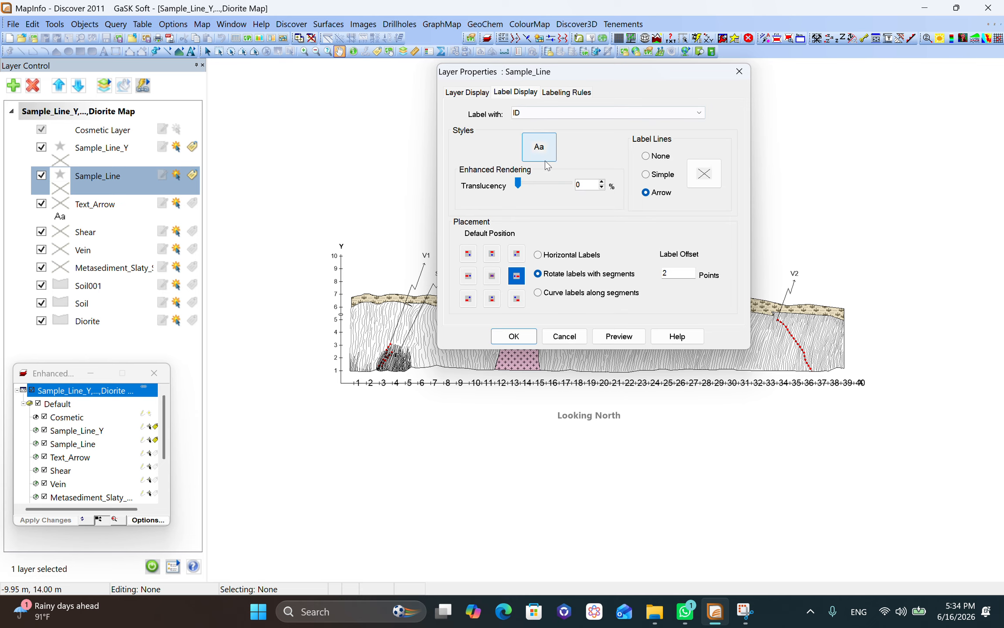
left_click(493, 299)
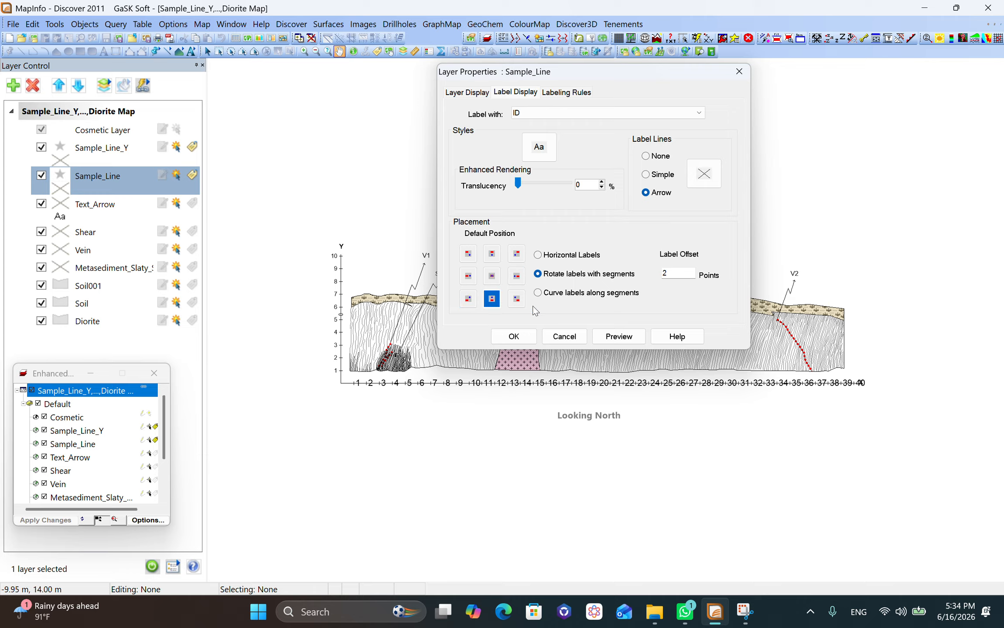
left_click(619, 335)
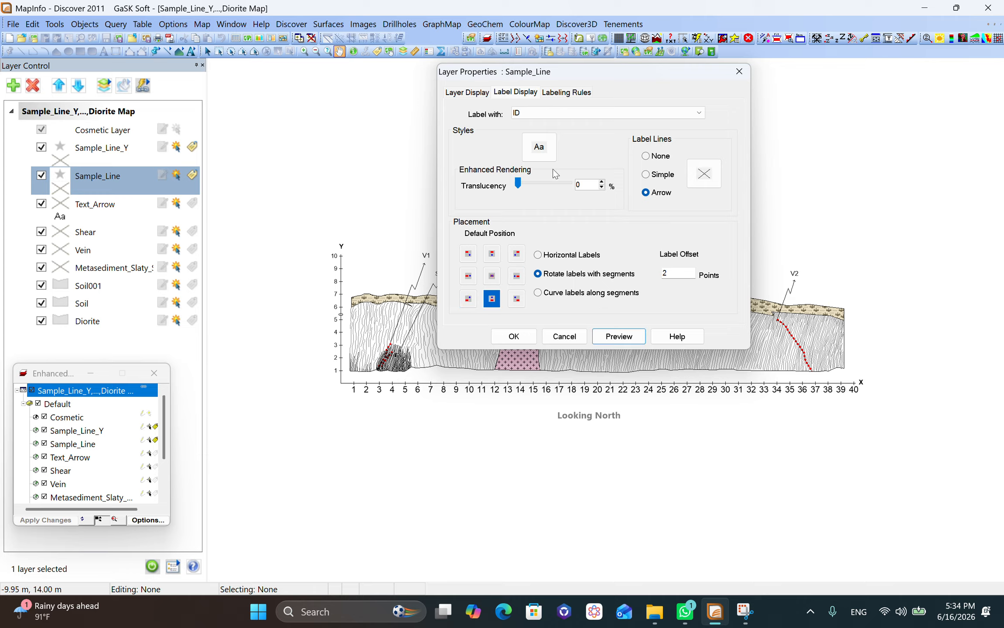
Step: Set the font size of the Sample_Line labels to 6 and apply the layer properties
left_click(539, 147)
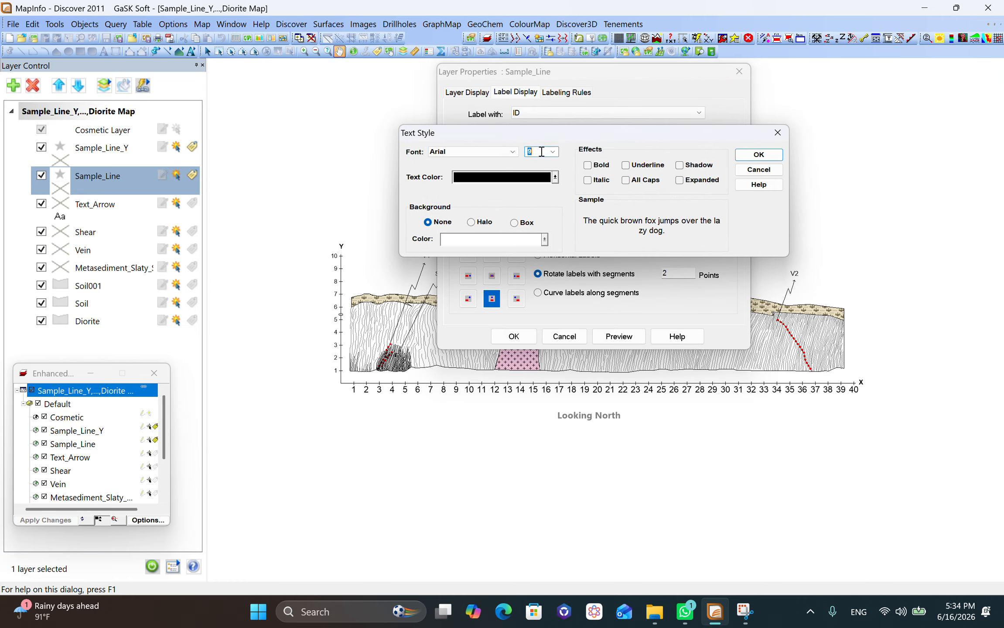
type("6")
key("Return")
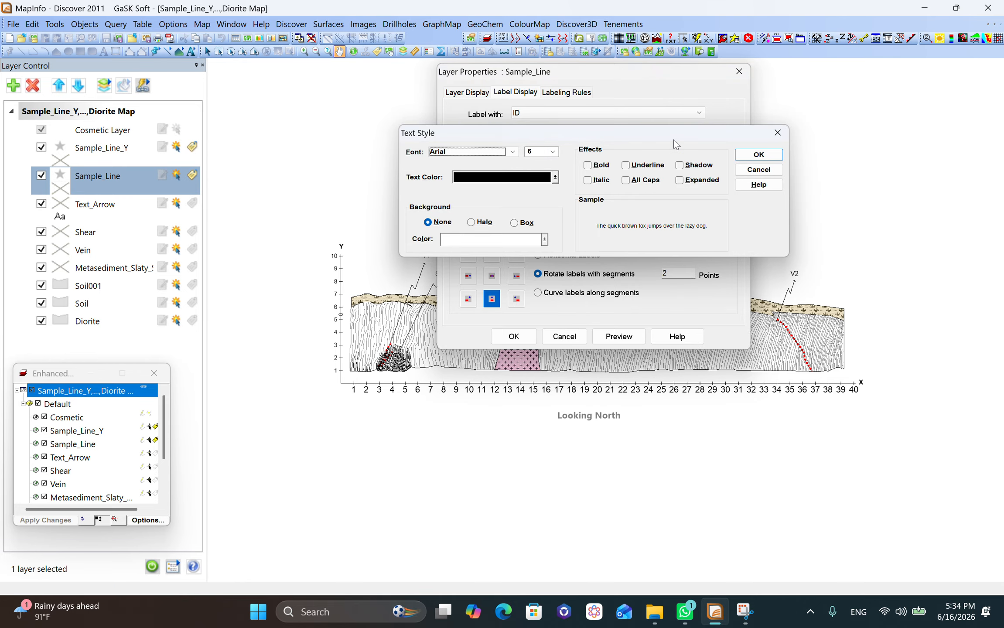
key("Return")
left_click(512, 343)
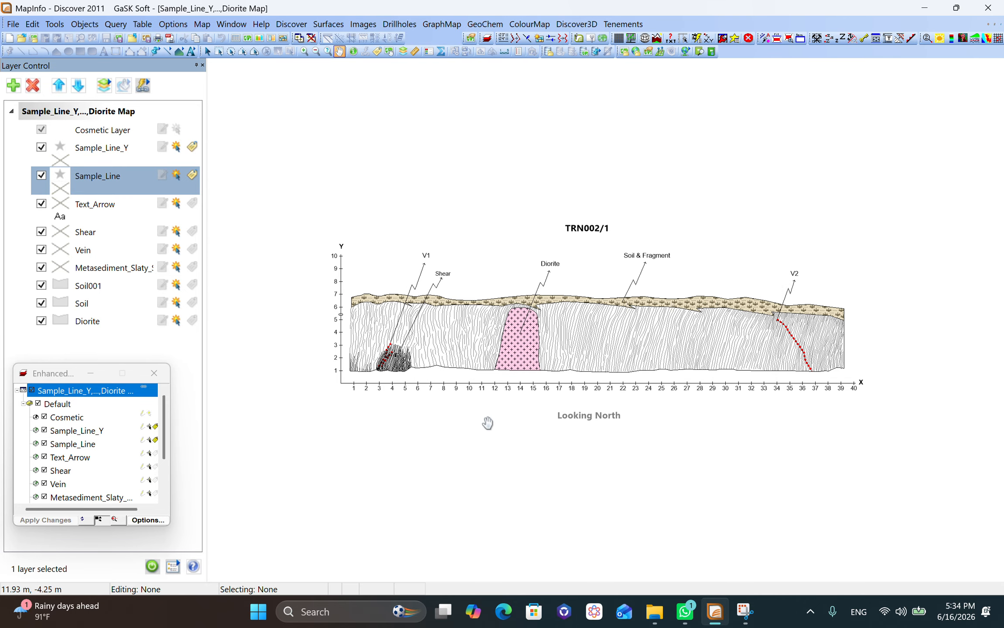
Step: Increase the label offset of the Sample_Line layer to move its numbers further below the X axis
double_click(86, 176)
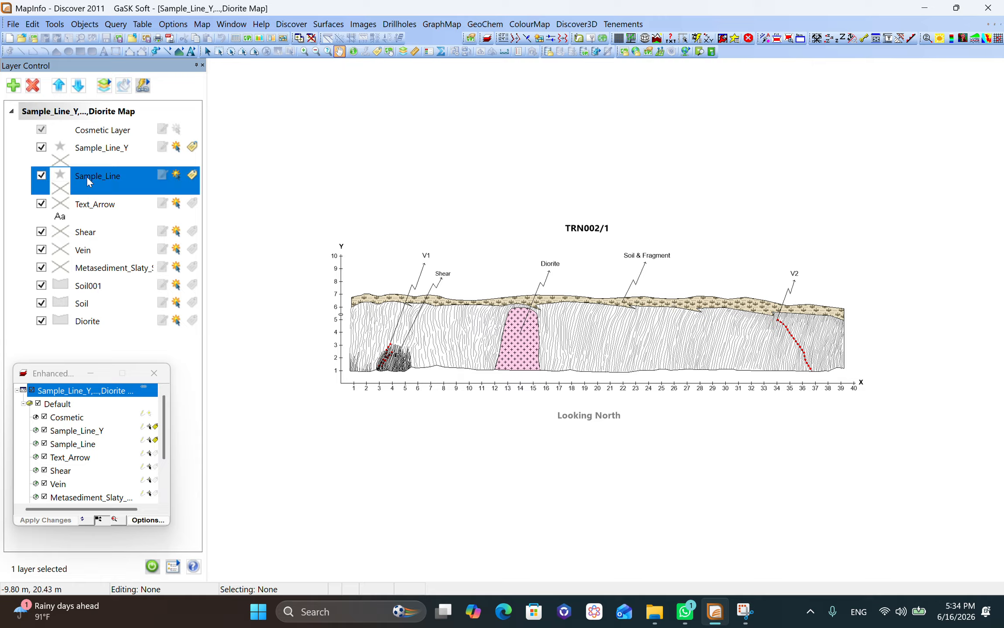
left_click(433, 190)
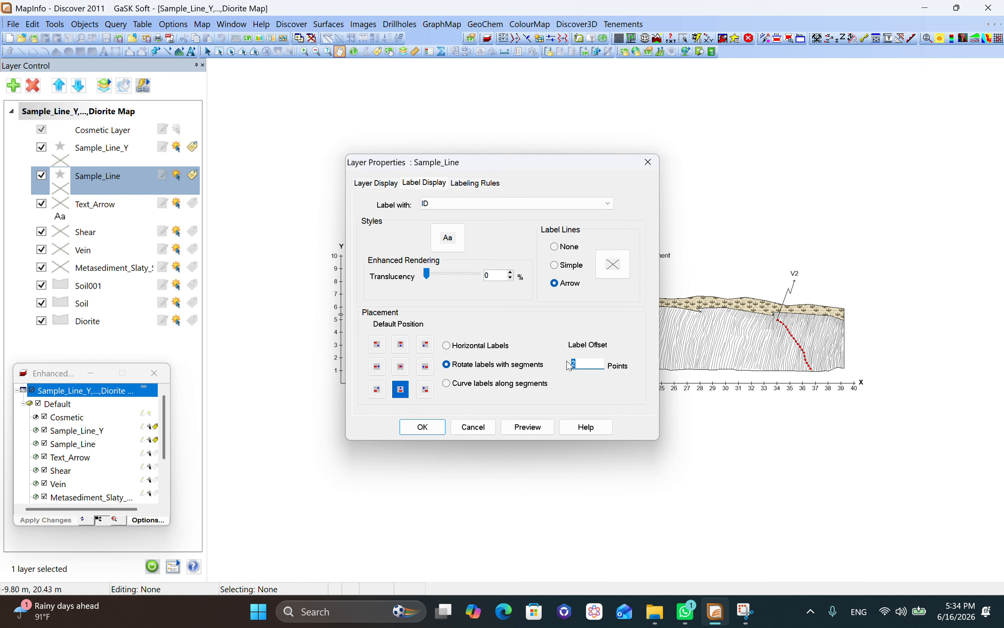
key("Return")
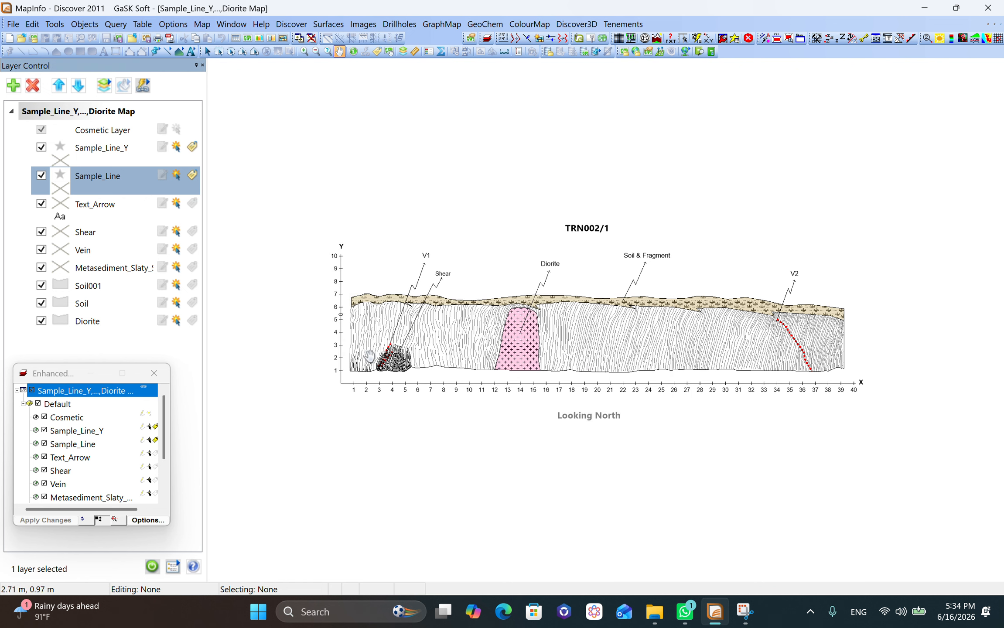
Step: Hide the Sample_Line and Sample_Line_Y layers in the trench section map
left_click(41, 176)
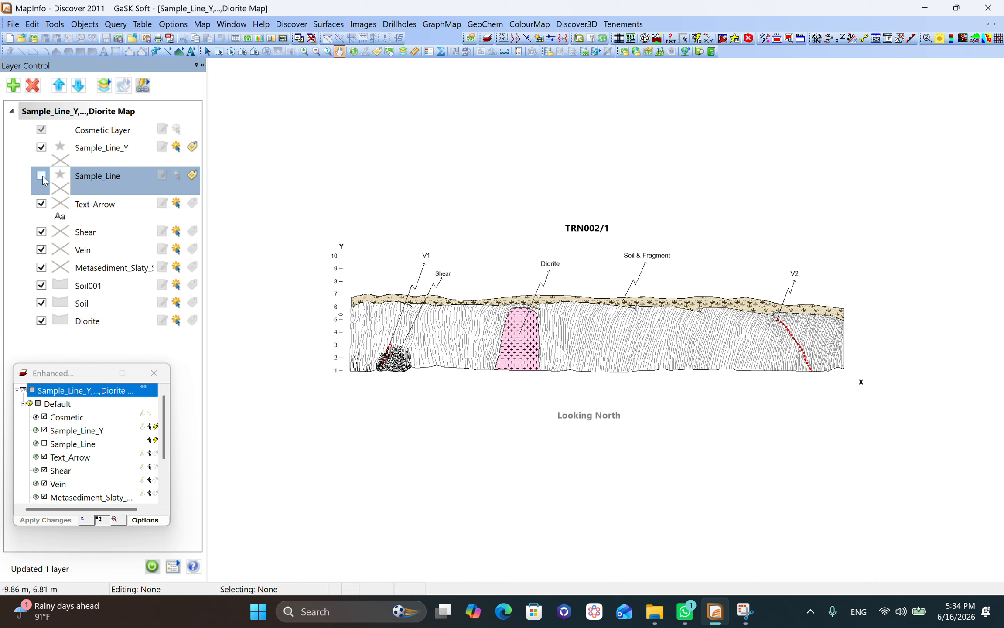
left_click(41, 204)
left_click(41, 204)
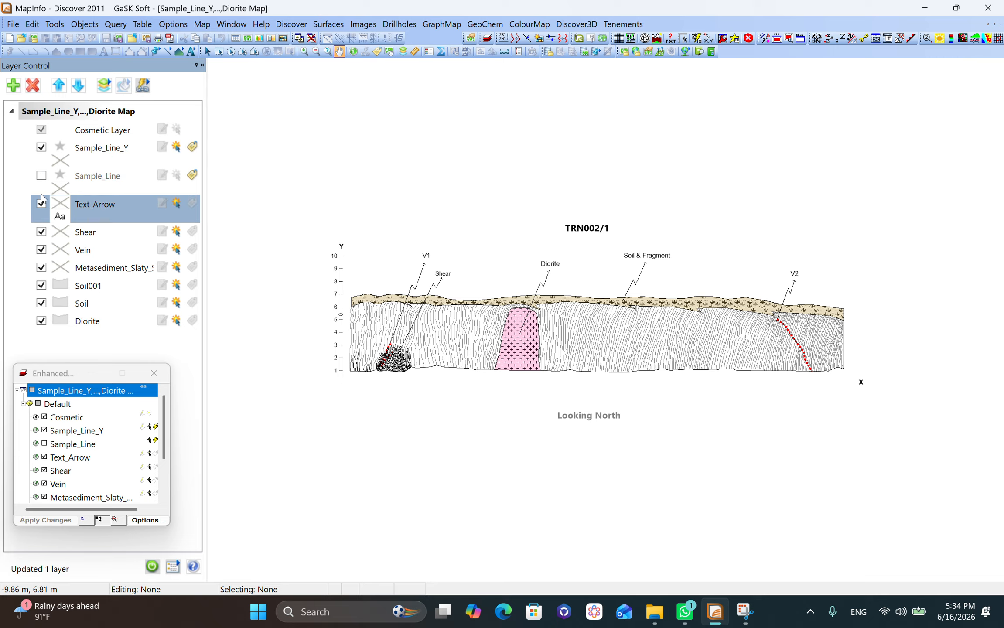
left_click(41, 147)
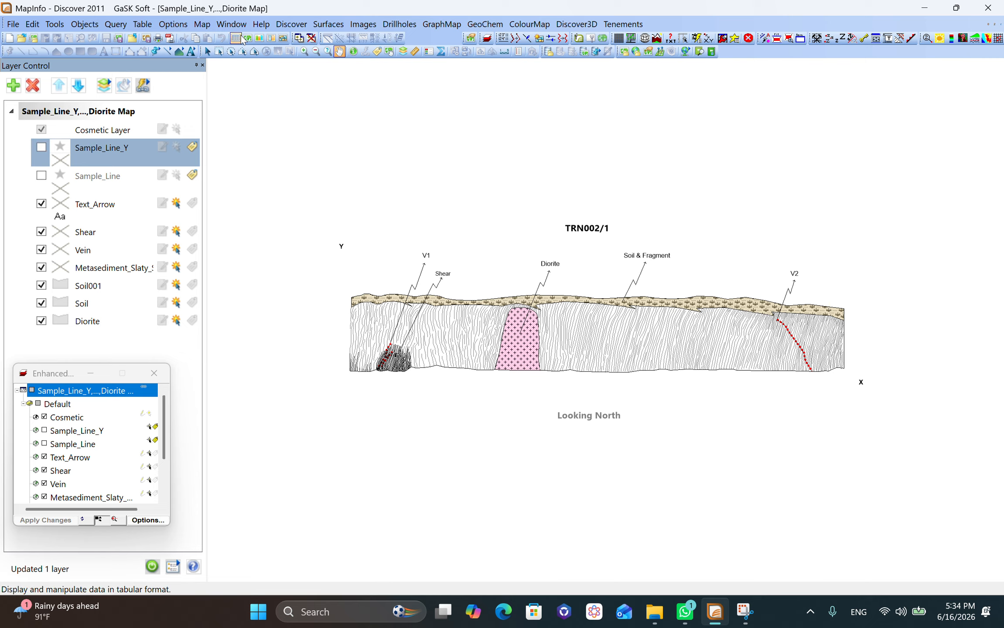
Step: Make the Cosmetic Layer editable and draw a vertical line about 9.7 m long below the Y label
left_click(162, 130)
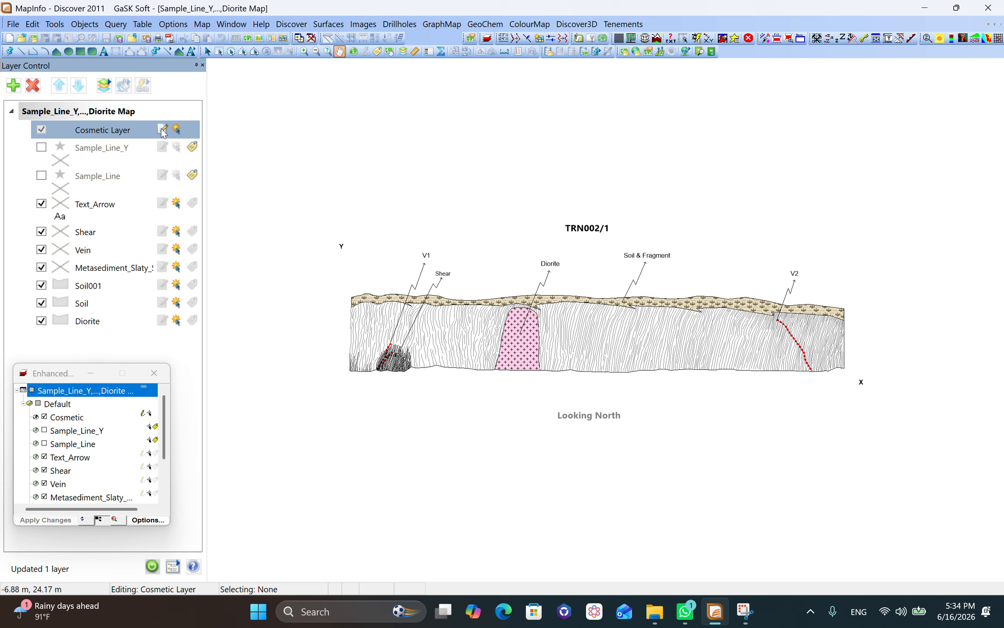
left_click(21, 51)
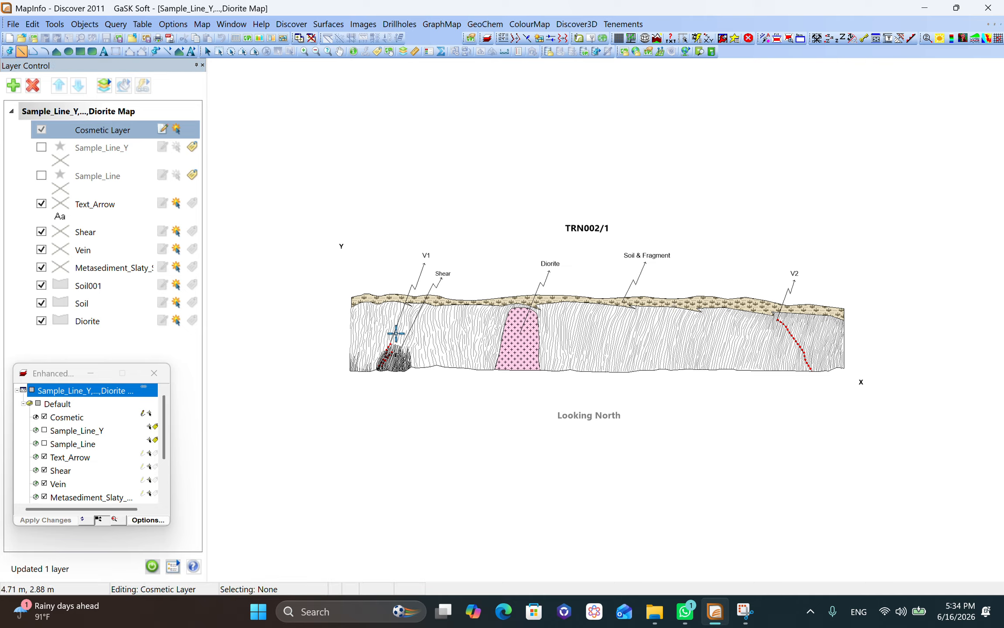
key("x")
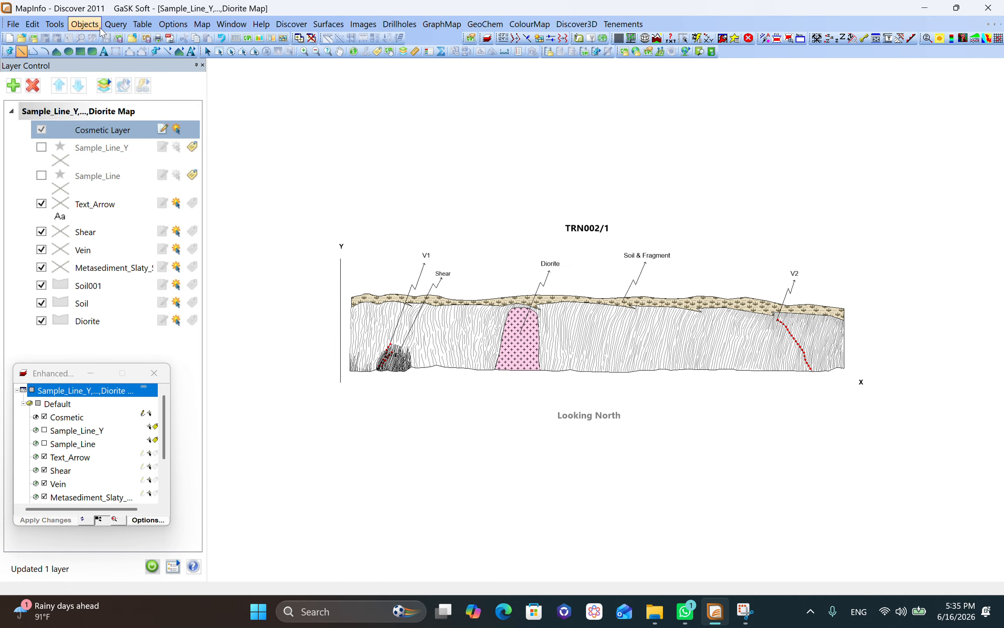
Step: Check the length of the new vertical line in its object properties
left_click(208, 51)
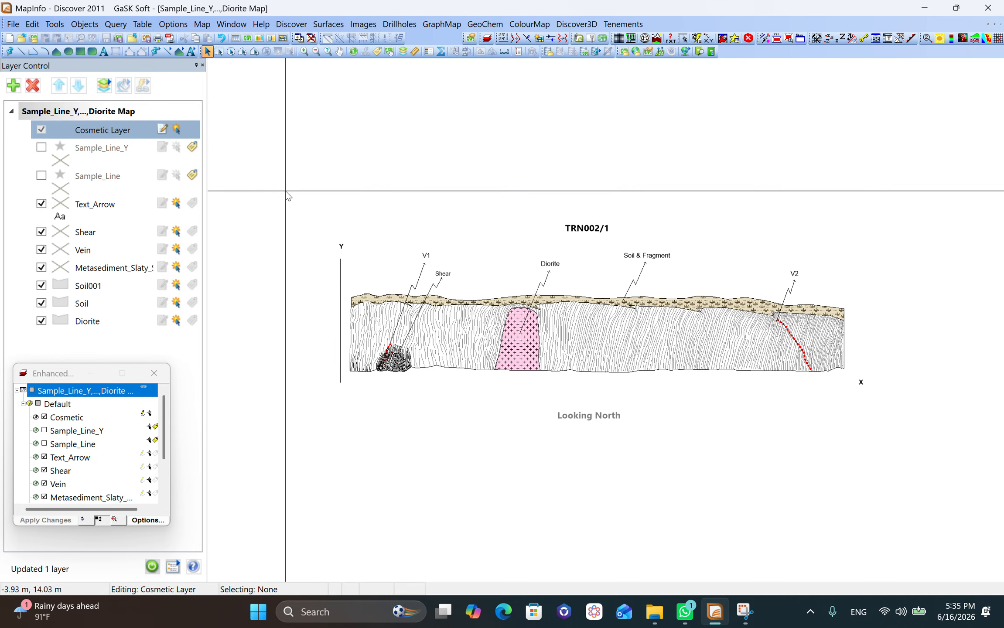
double_click(341, 286)
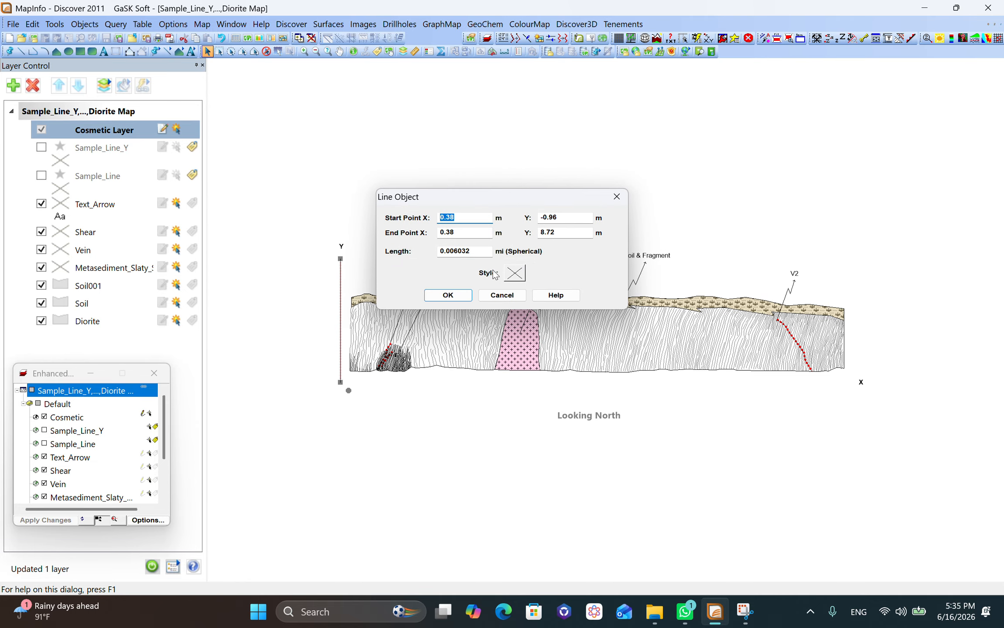
left_click(448, 295)
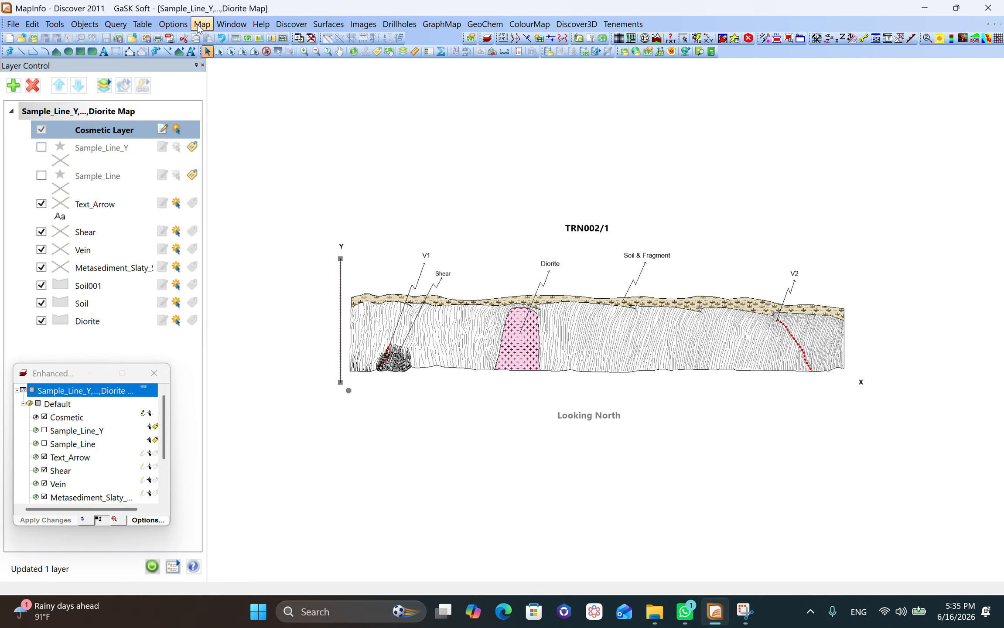
Step: Set the map's distance units to meters and change its area units
left_click(203, 25)
left_click(228, 301)
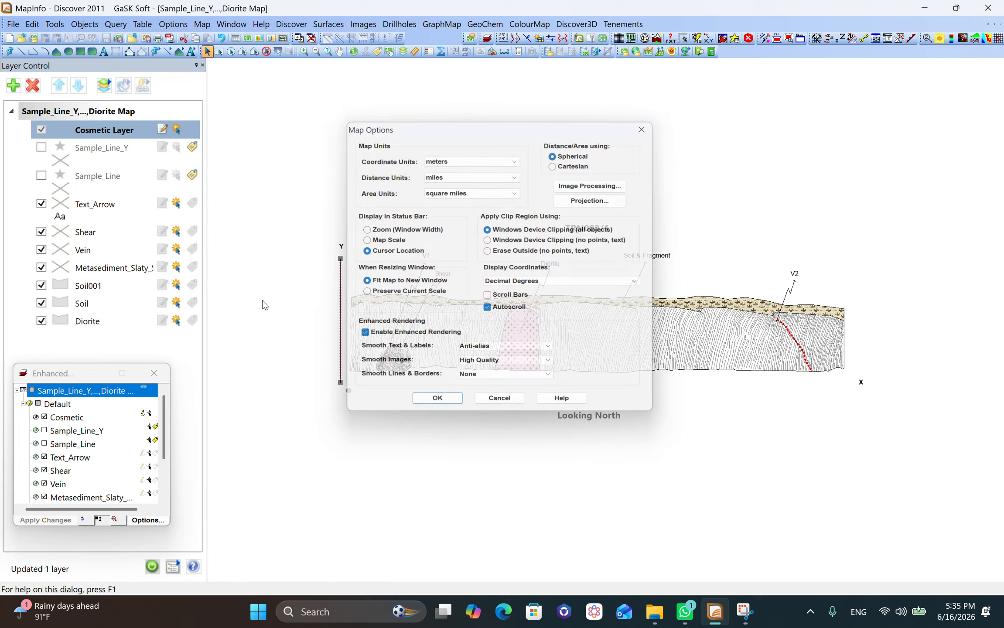
left_click(445, 175)
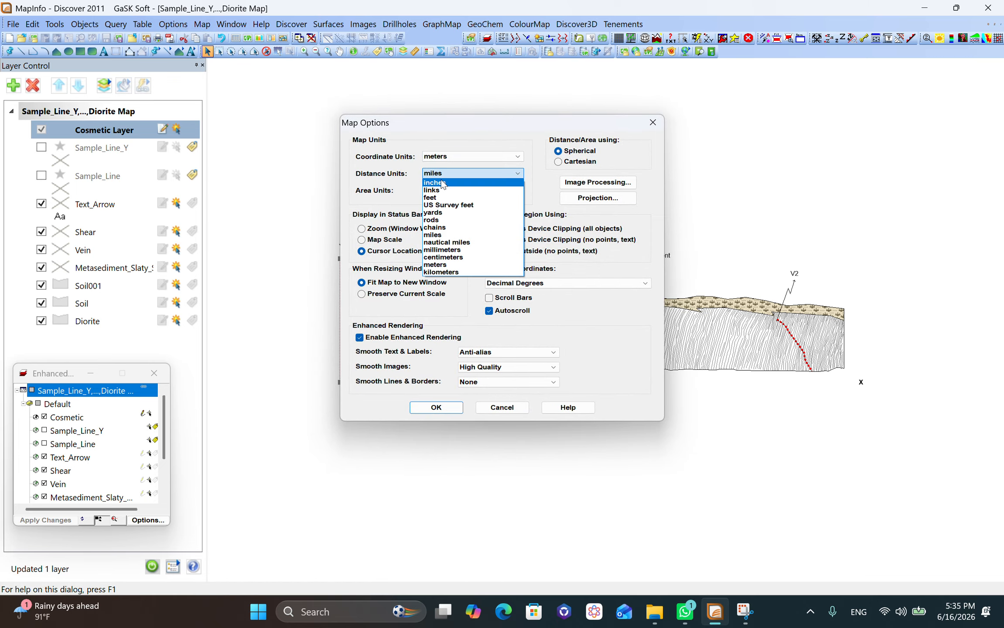
left_click(433, 265)
left_click(455, 190)
left_click(437, 312)
left_click(436, 407)
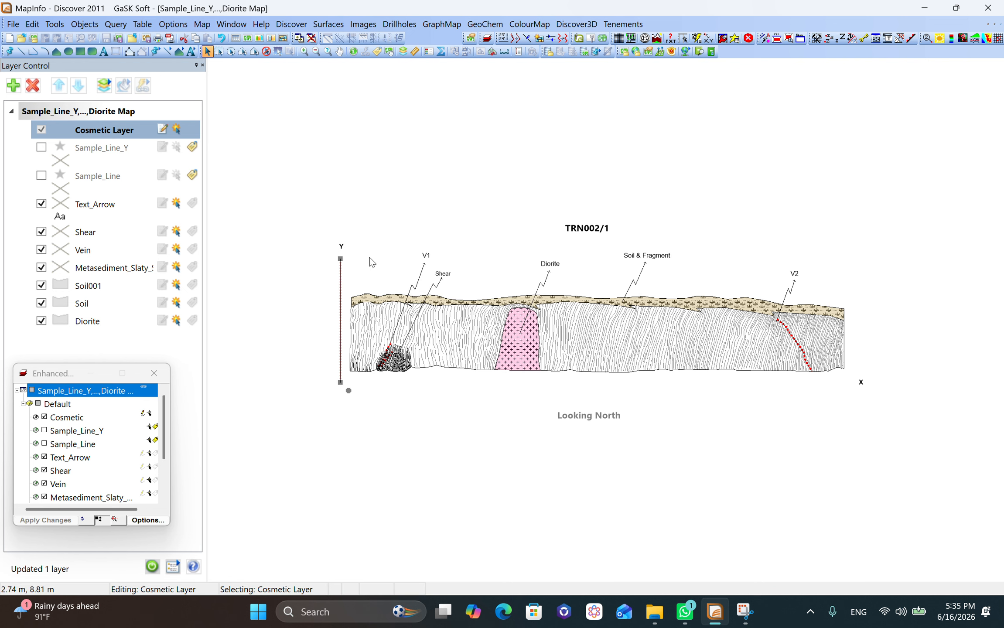
Step: Lengthen the vertical Y-axis line slightly by entering a new length in its object properties
double_click(341, 298)
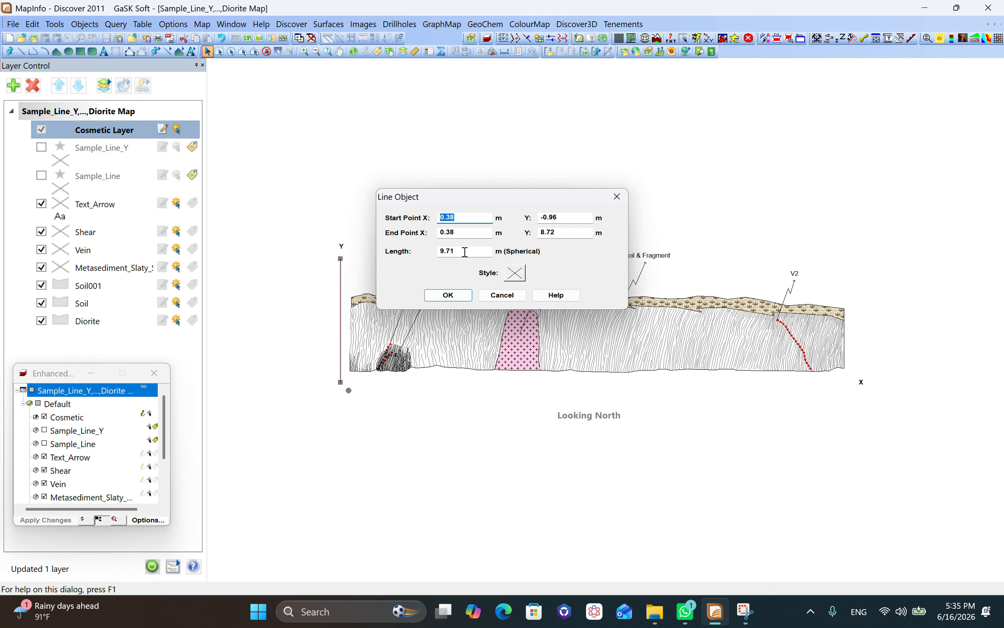
left_click_drag(465, 251, 422, 250)
key("Return")
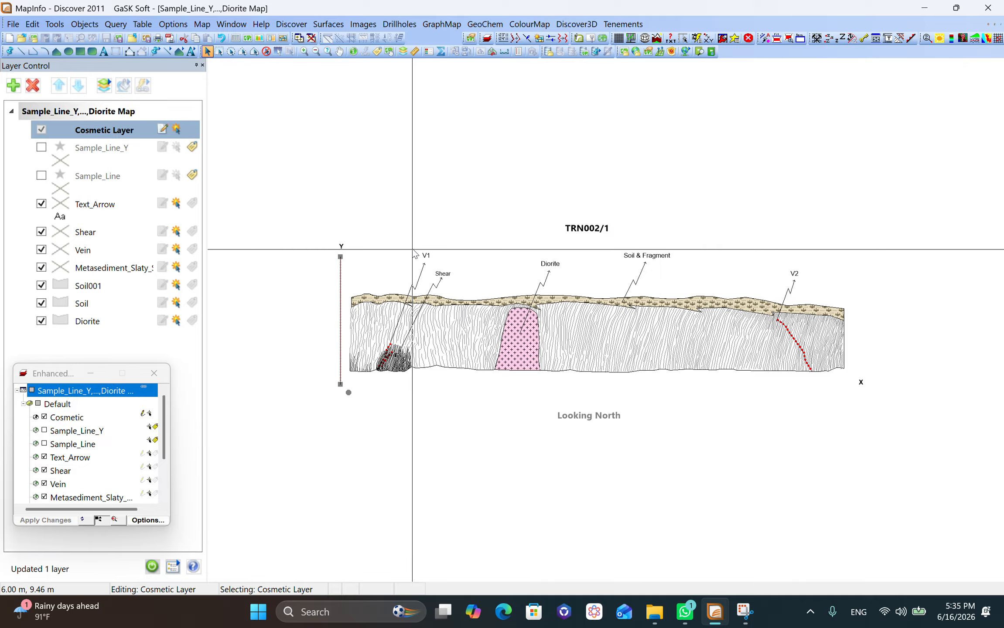
left_click(409, 173)
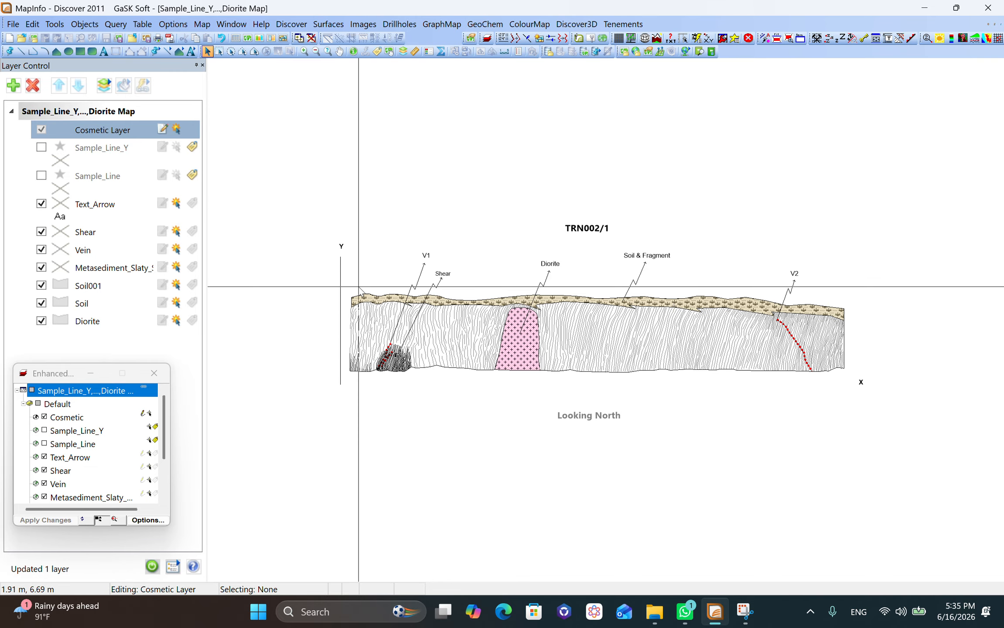
Step: Save the vertical line from the Cosmetic Layer to a new table named Line_Y_1 in the Lithology_TRN002 folder
left_click(340, 286)
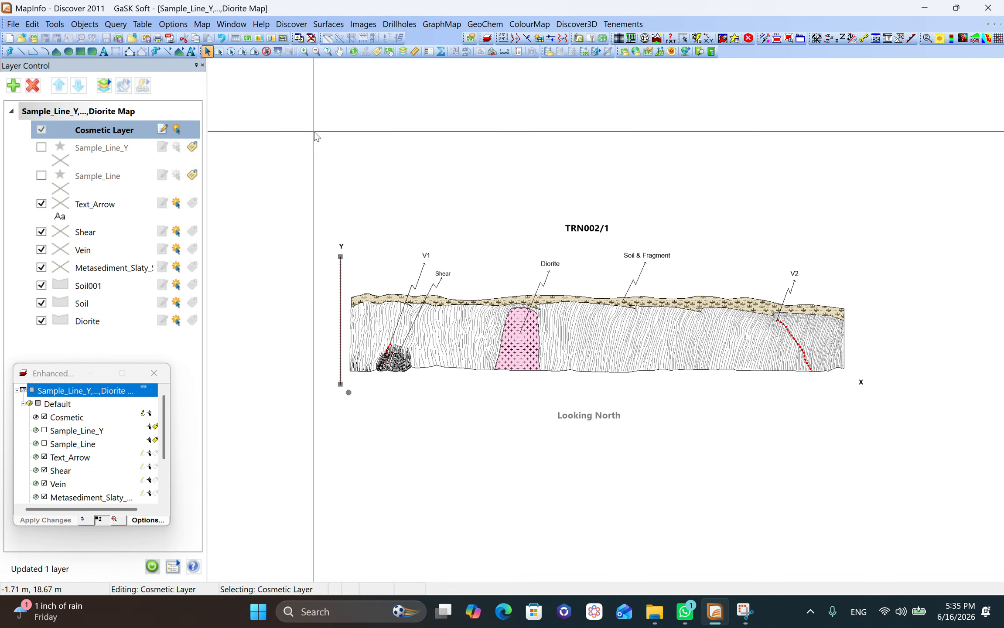
left_click(201, 24)
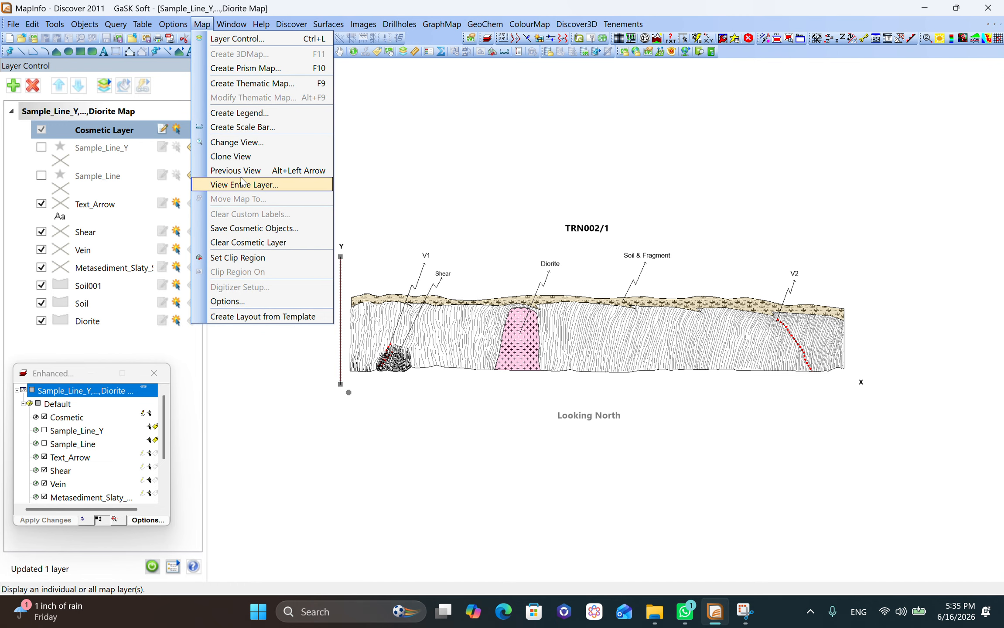
left_click(243, 229)
left_click(445, 268)
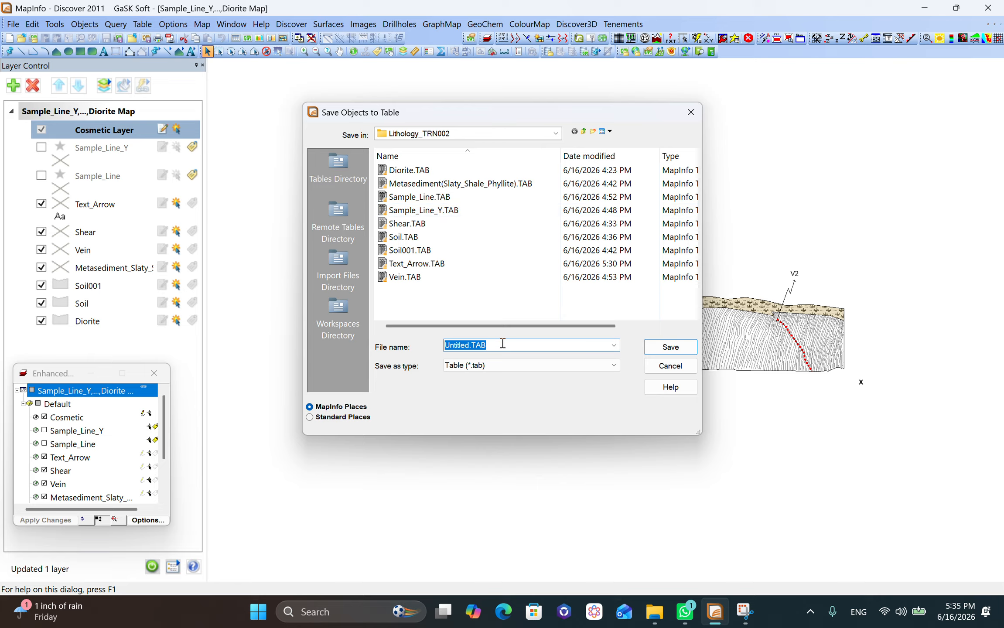
type("Line_Y_1")
key("Return")
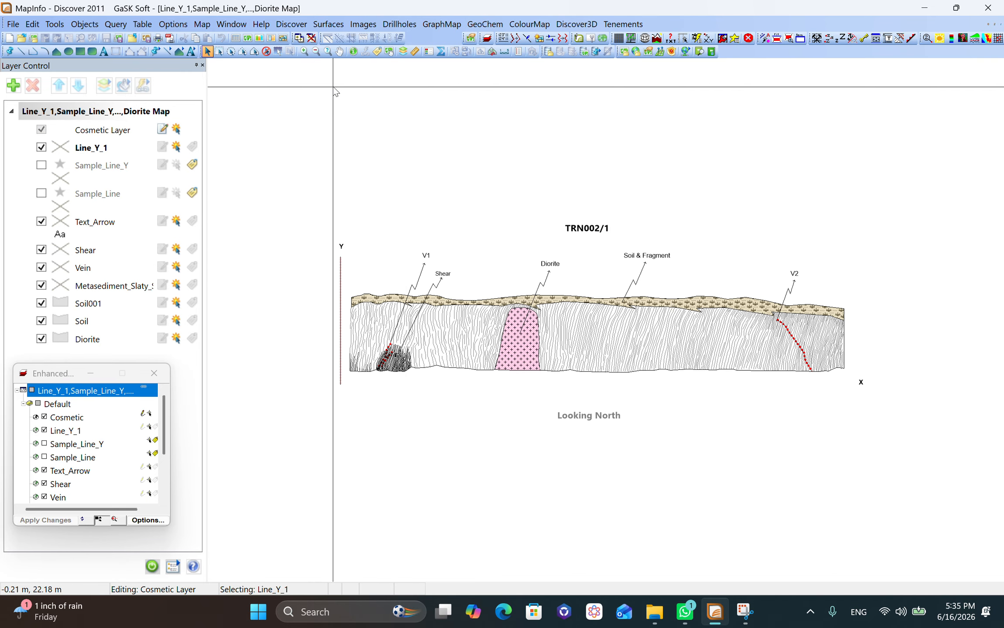
Step: Set up a line annotation for the Line_Y_1 line that uses a plus symbol of size 5
left_click(292, 24)
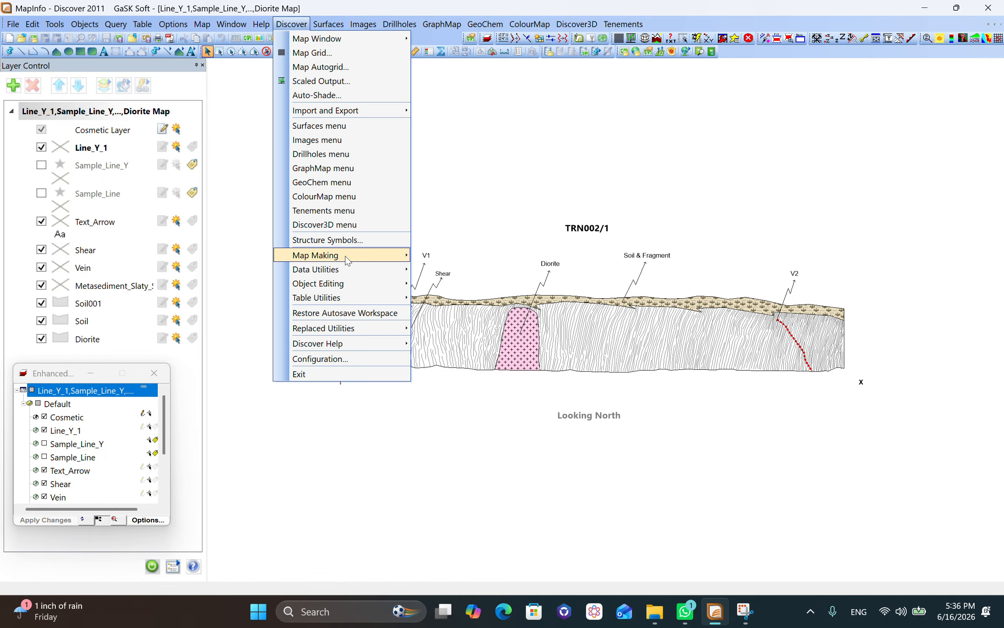
mouse_move(345, 255)
left_click(496, 418)
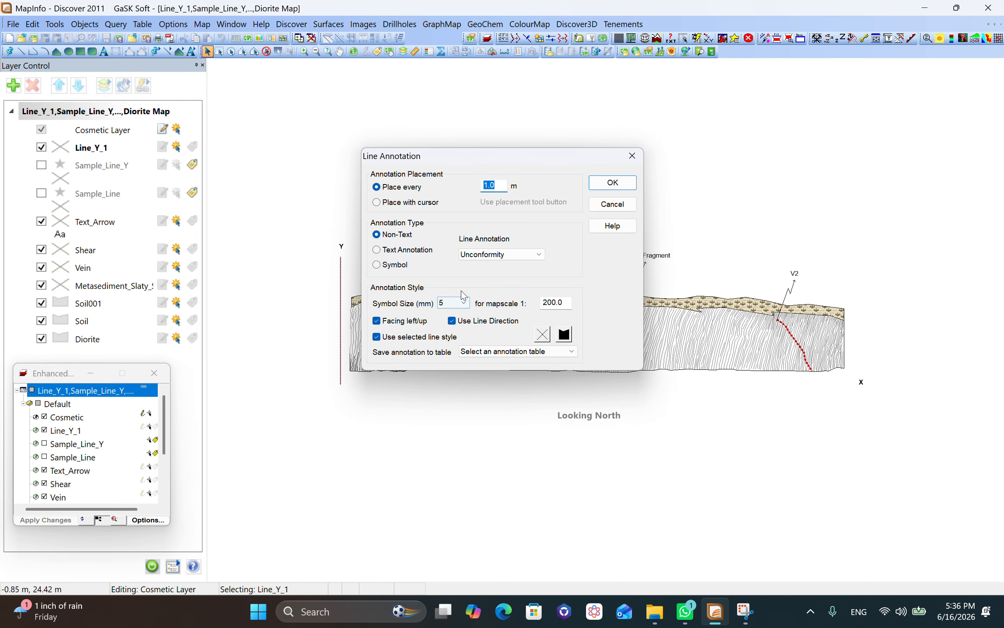
left_click(405, 263)
left_click(503, 262)
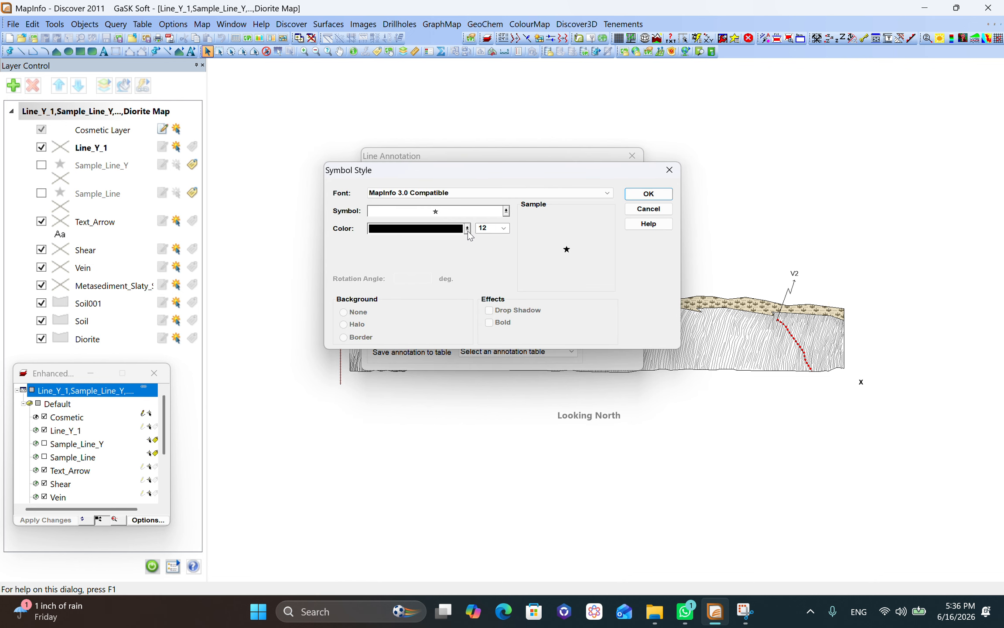
left_click(432, 213)
left_click(435, 288)
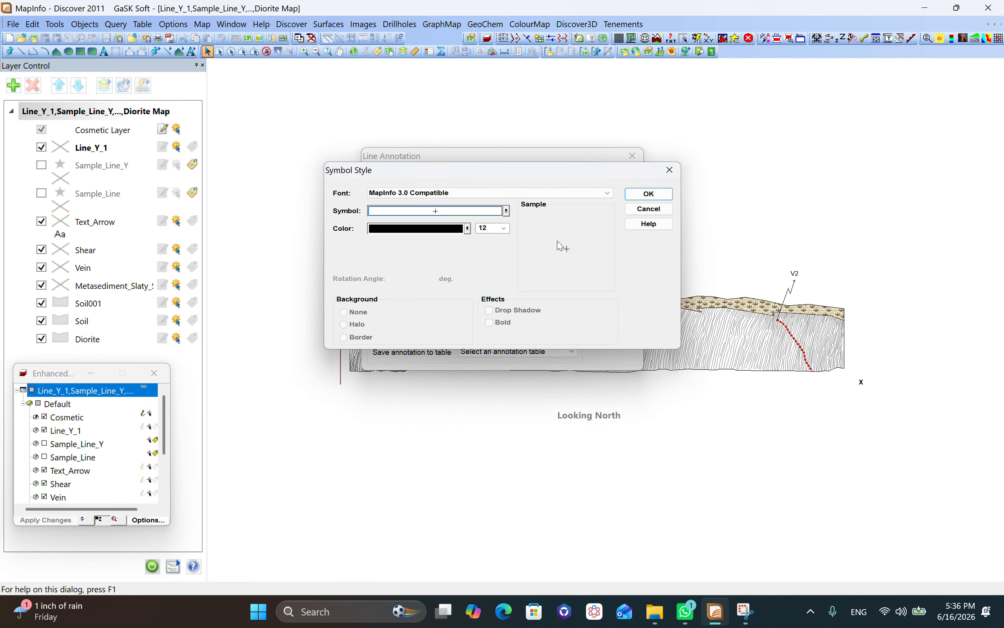
double_click(491, 229)
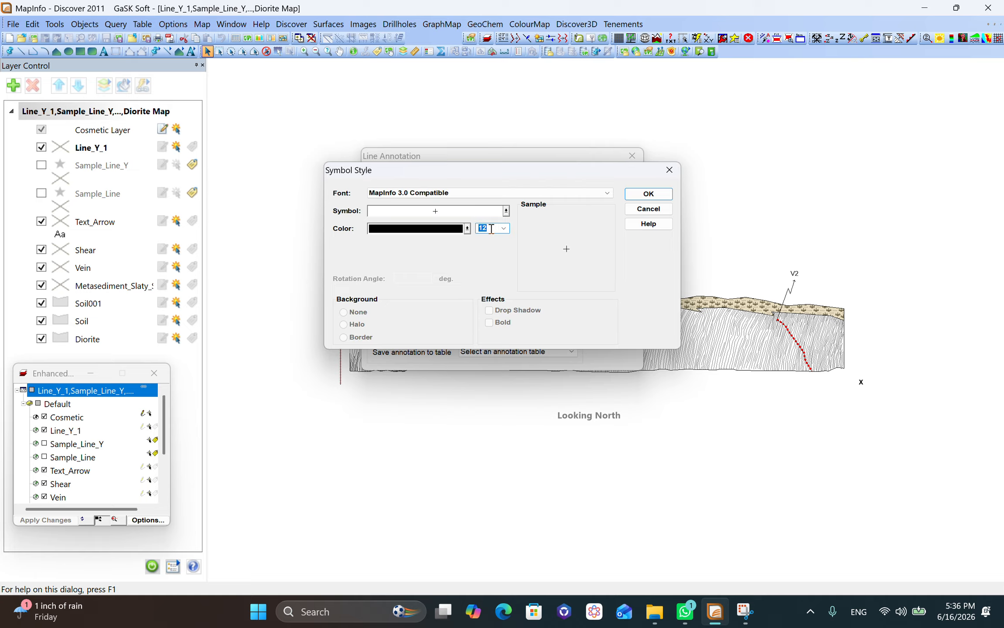
type("5")
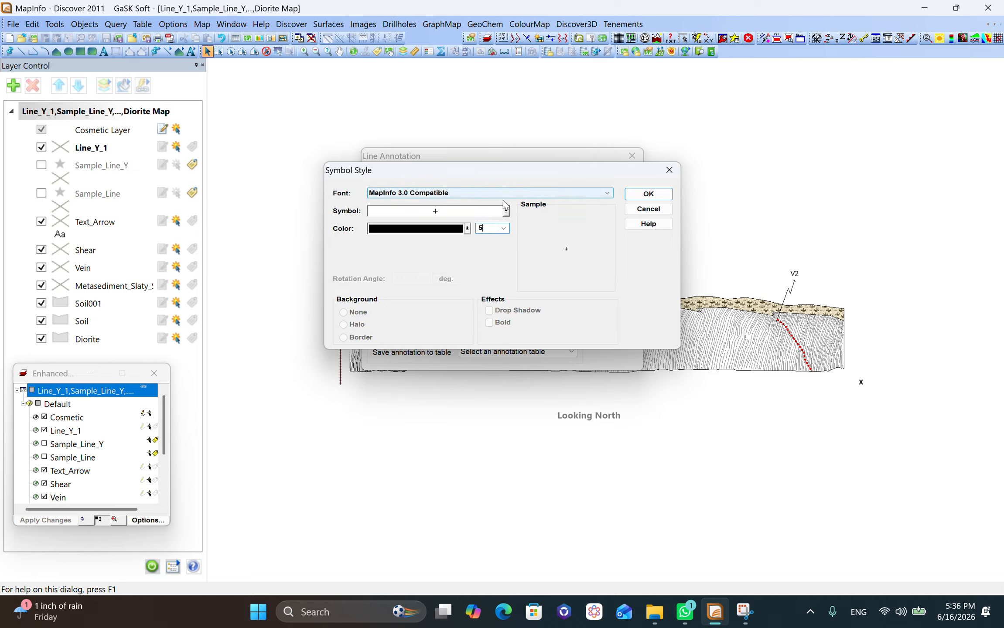
left_click(648, 197)
Step: Place the plus symbols every 1.0 m along the line, saving the annotation to the Line_Y_1 table
left_click(490, 354)
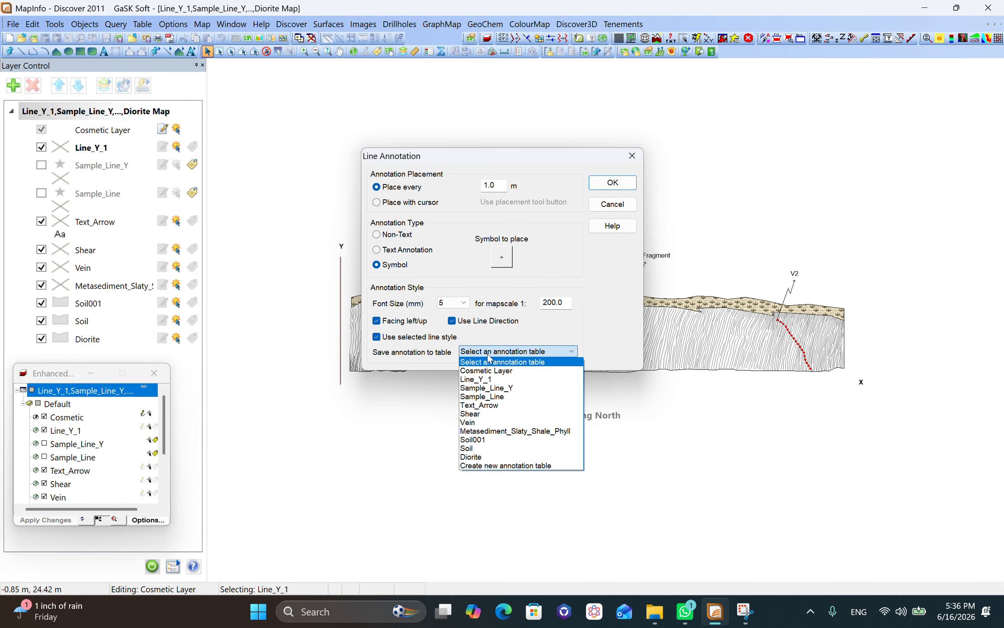
left_click(493, 379)
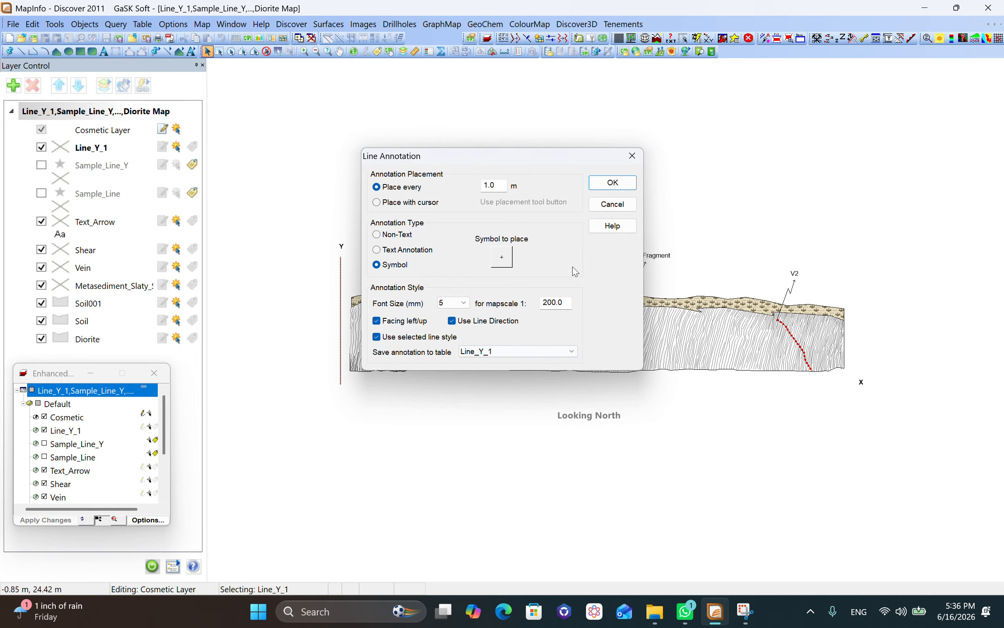
left_click(612, 184)
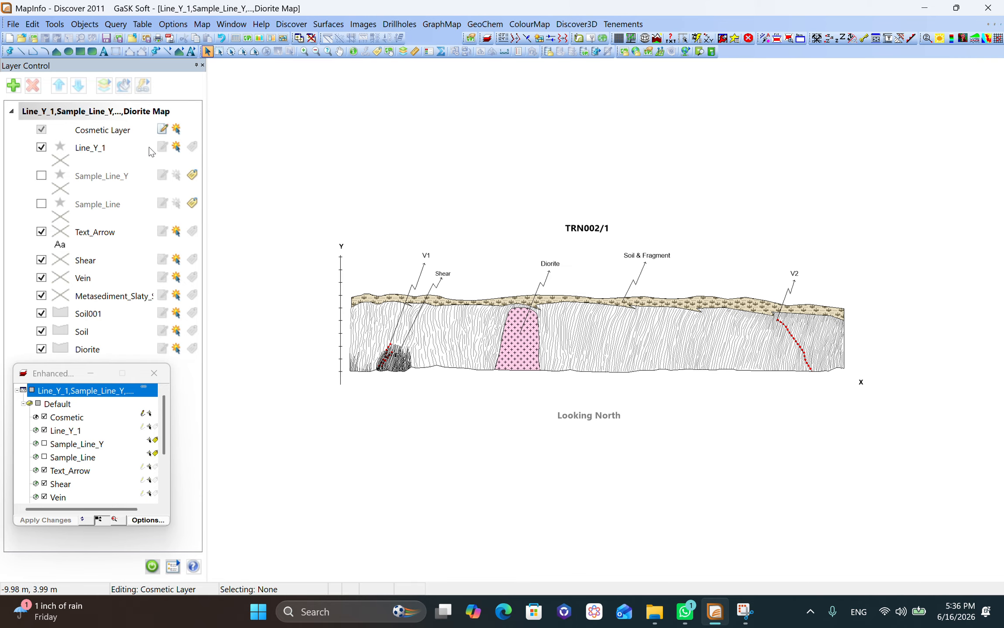
Step: Turn on automatic labels for the Line_Y_1 layer and select Line_Y_1 as the input table for the Unique Identifier tool
left_click(192, 147)
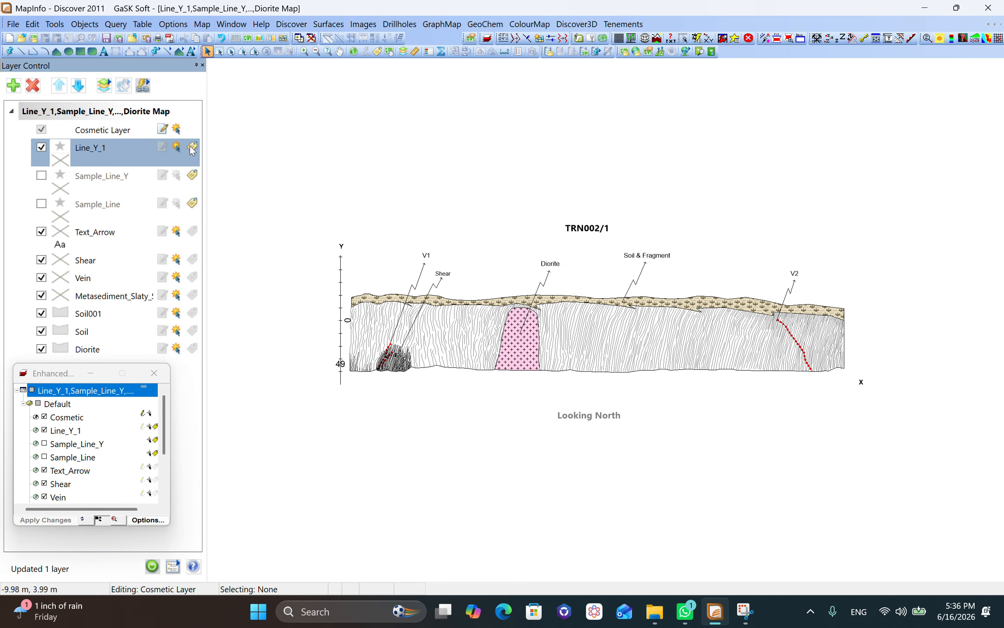
left_click(292, 25)
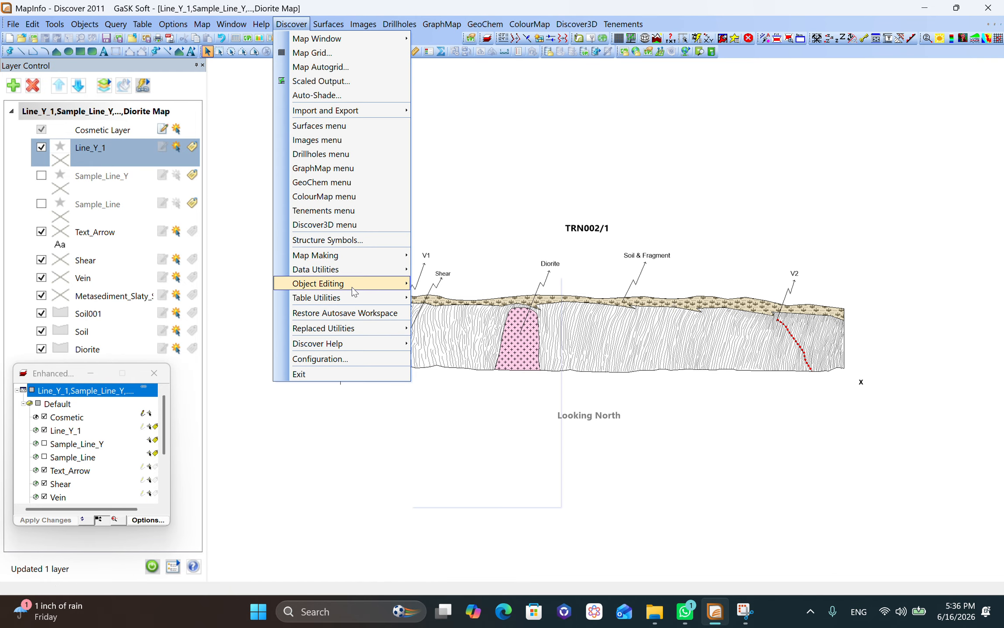
mouse_move(353, 298)
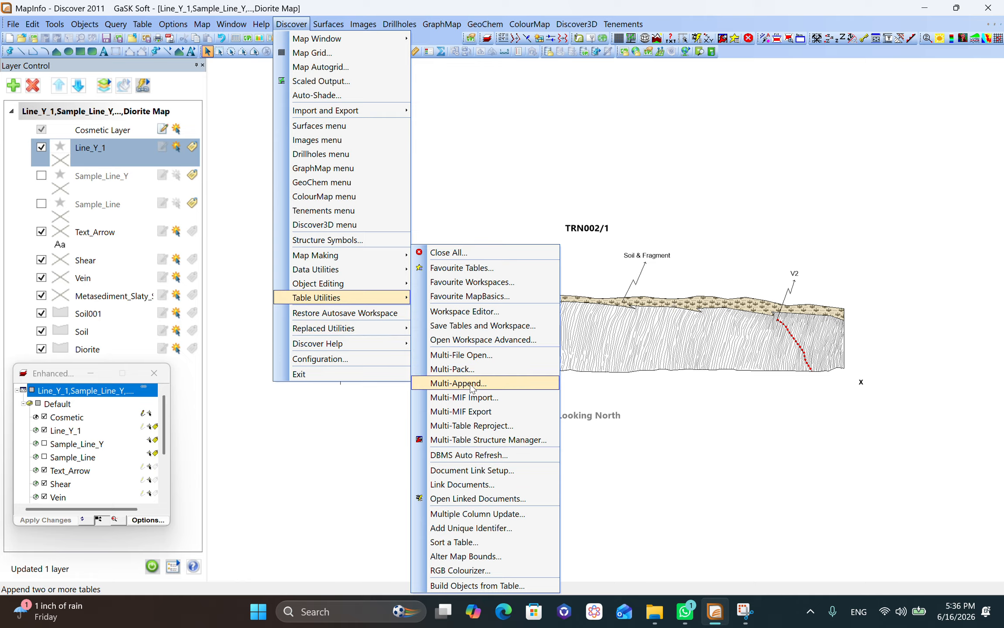
left_click(490, 528)
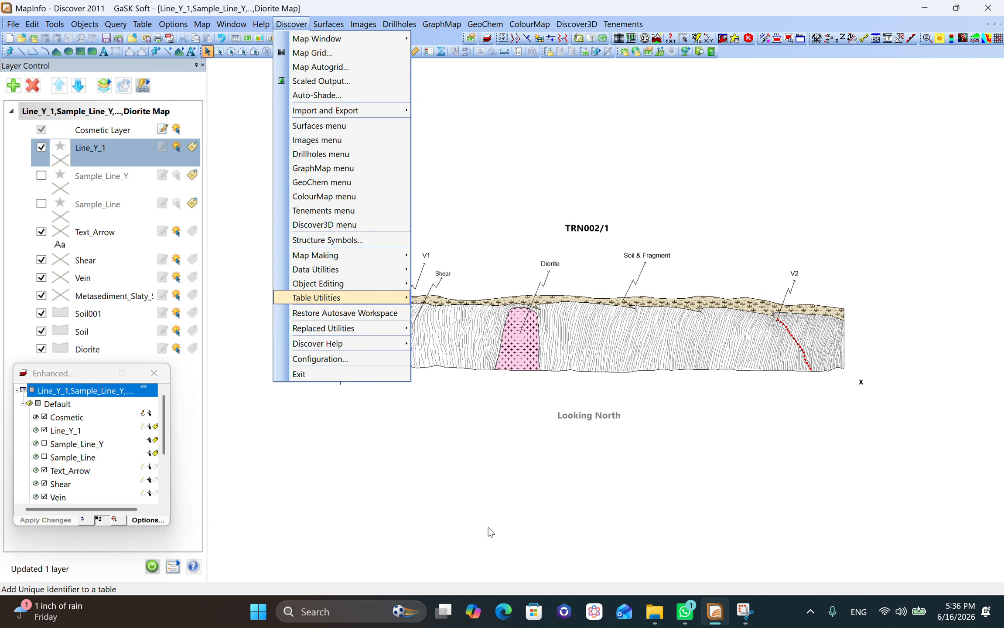
left_click(480, 192)
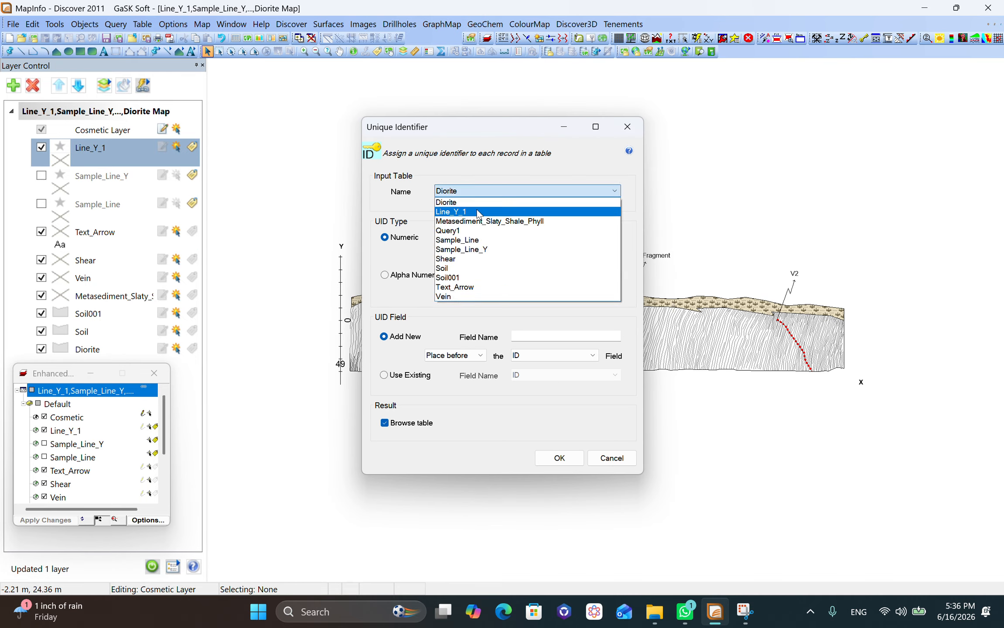
left_click(466, 214)
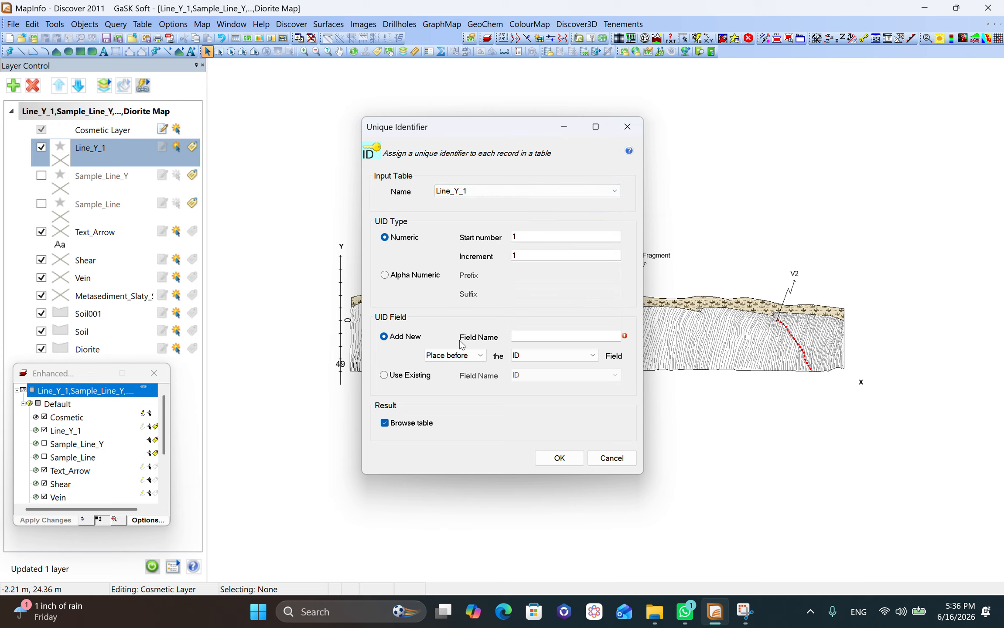
Step: Fill Line_Y_1's existing ID field with numeric identifiers starting at 1 in increments of 1, without browsing the table
left_click(406, 378)
left_click(563, 462)
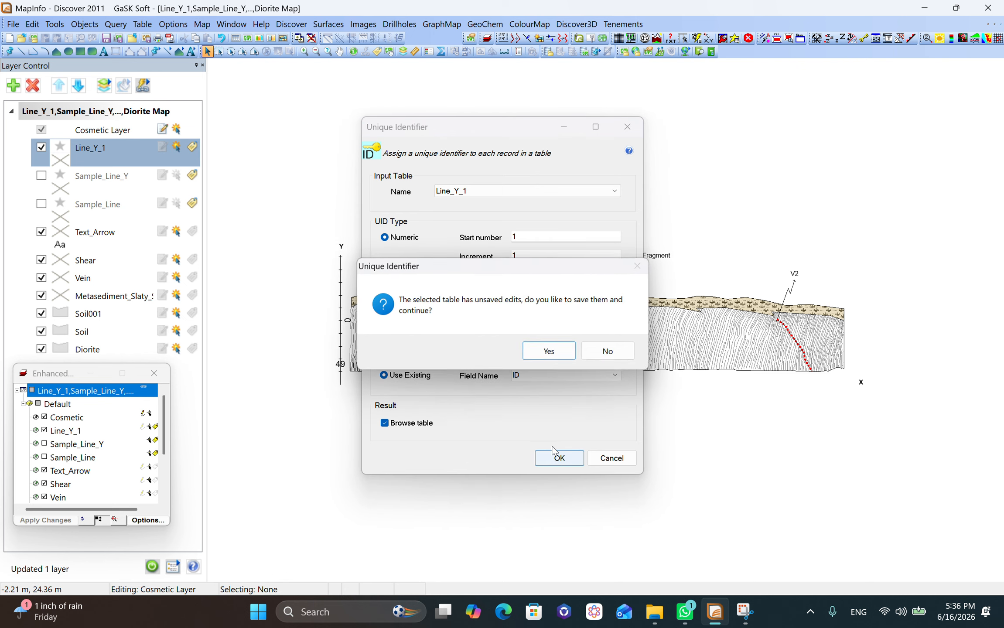
left_click(609, 352)
left_click(413, 423)
left_click(548, 458)
left_click(532, 361)
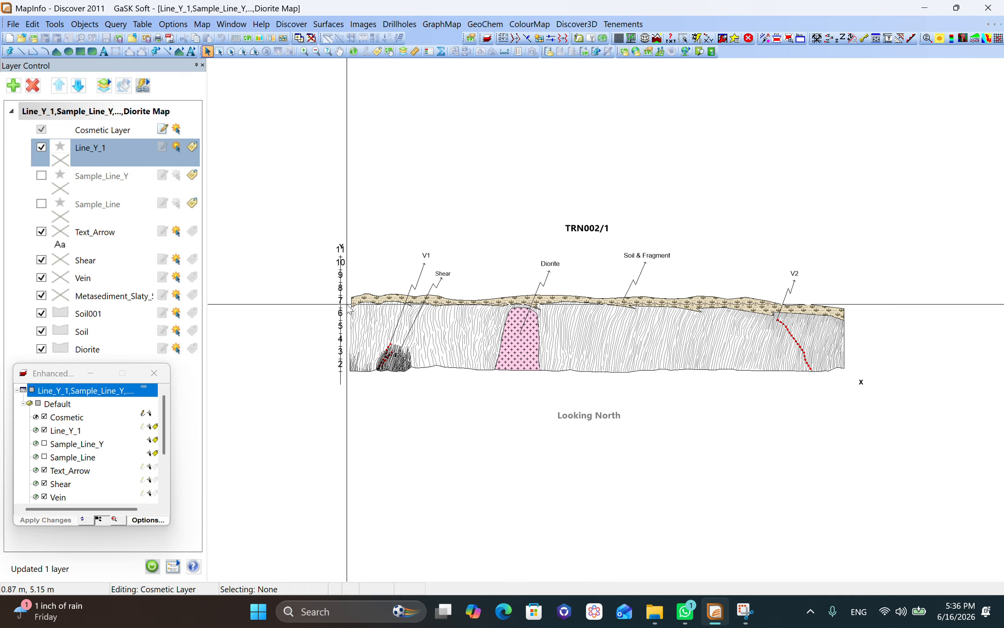
scroll(349, 301, "up", 1)
scroll(352, 305, "down", 1)
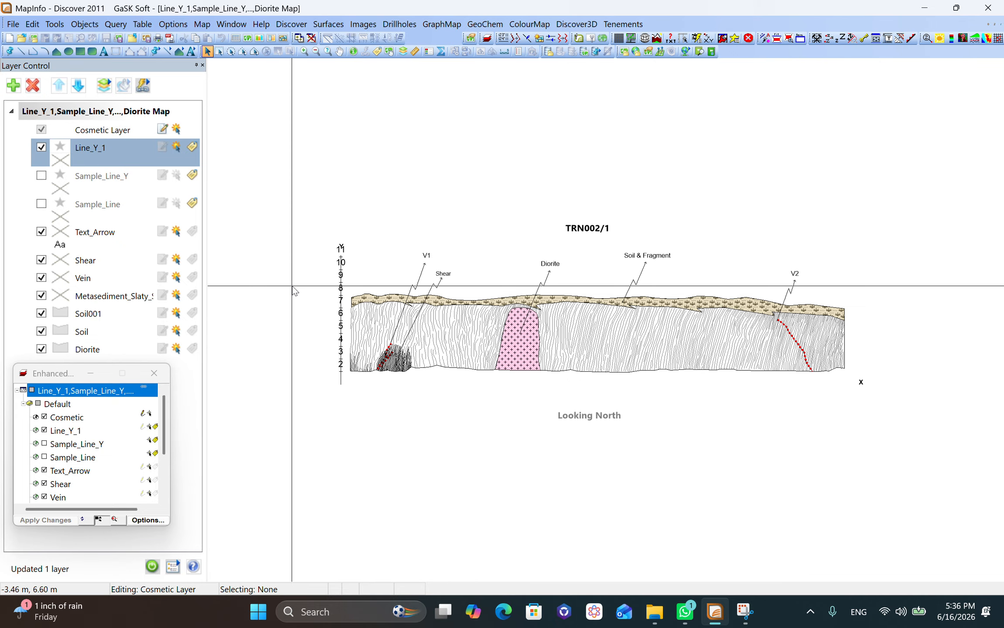
Step: Place the Line_Y_1 labels at the centre-left of their anchor points and preview the placement
double_click(92, 147)
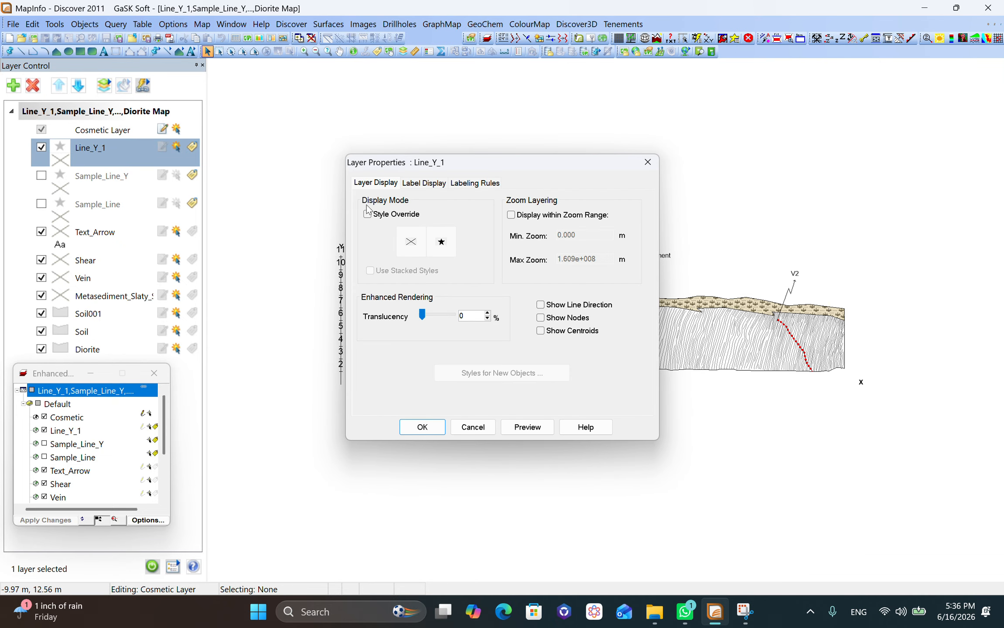
left_click(417, 184)
left_click(377, 367)
left_click(541, 431)
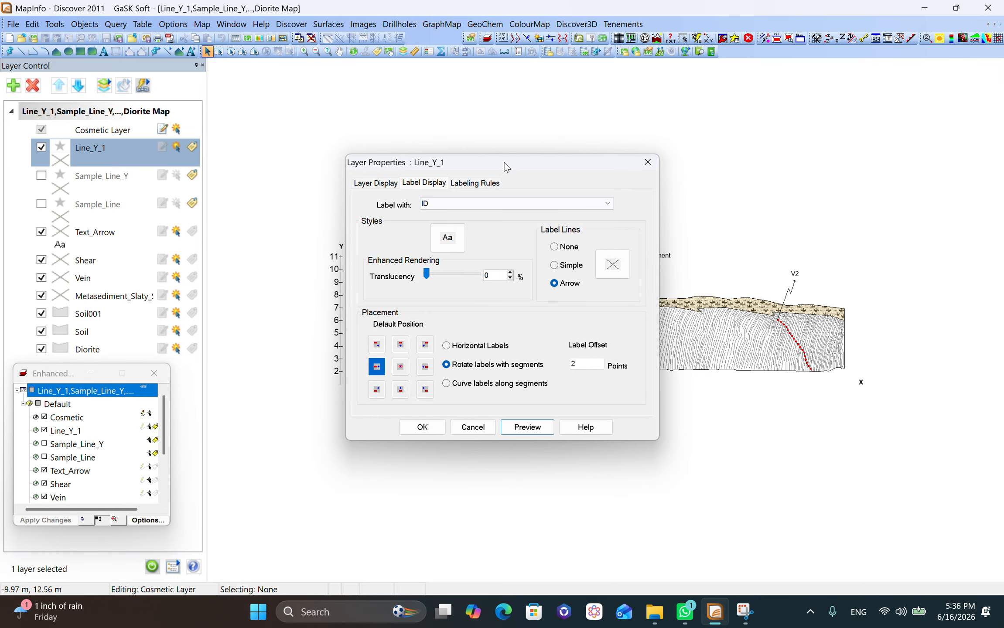
Step: Set the Line_Y_1 label text size to 6 and the label offset to 4 points
left_click_drag(507, 168, 598, 144)
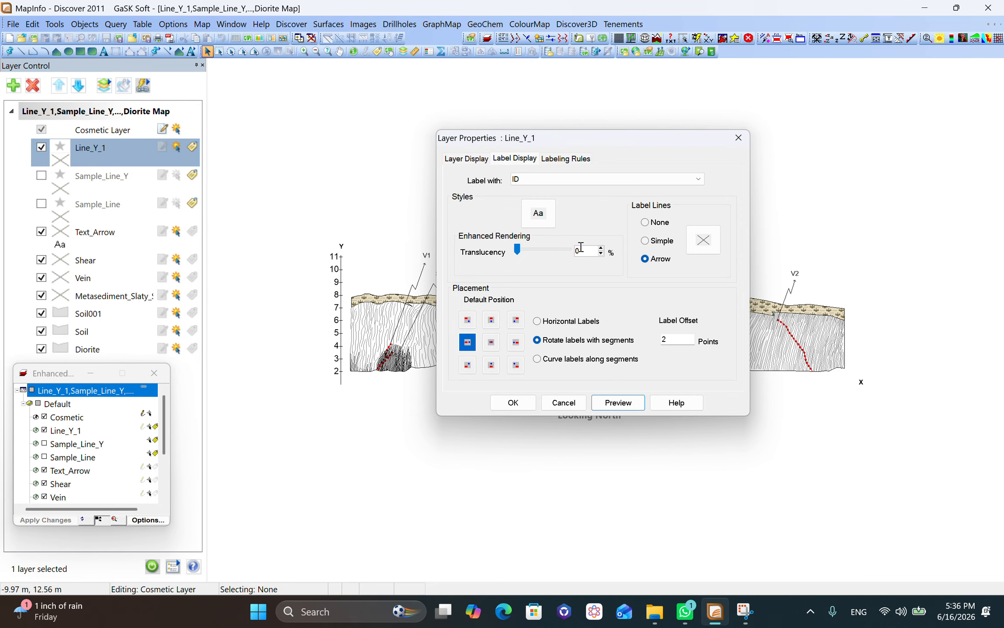
left_click(539, 214)
double_click(540, 218)
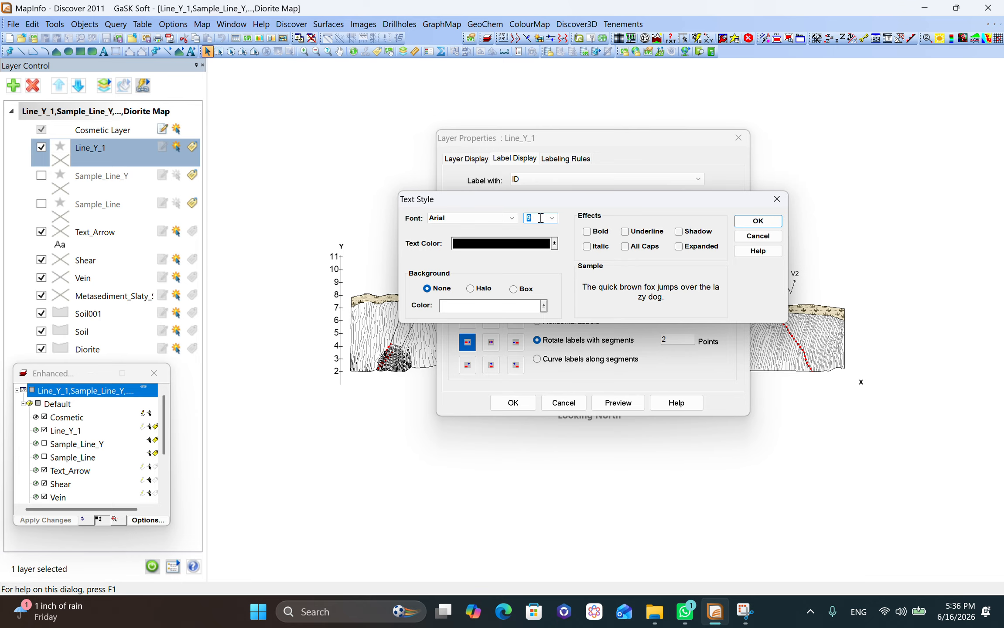
type("6")
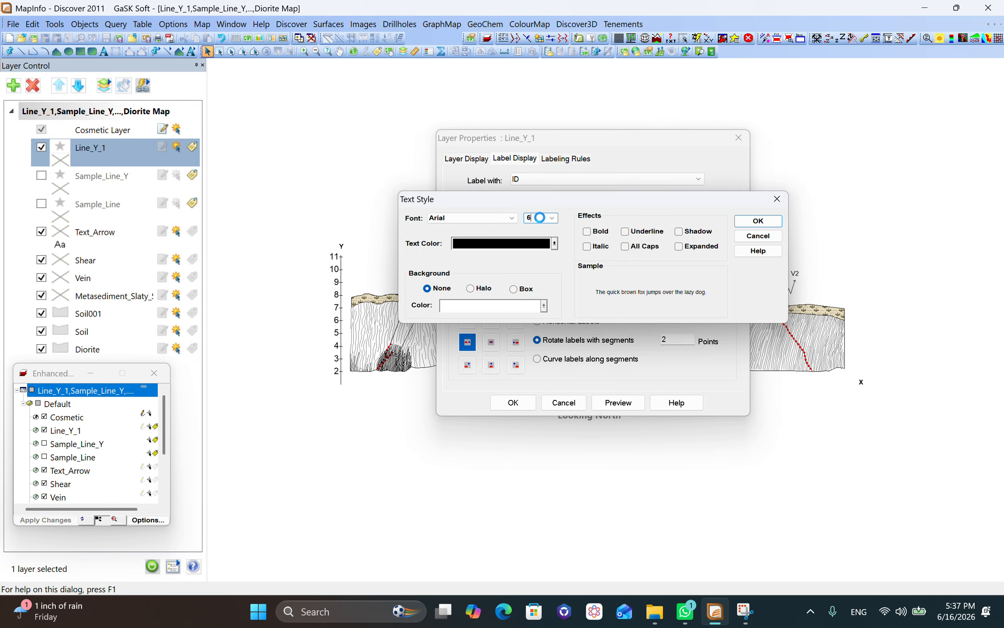
left_click(757, 220)
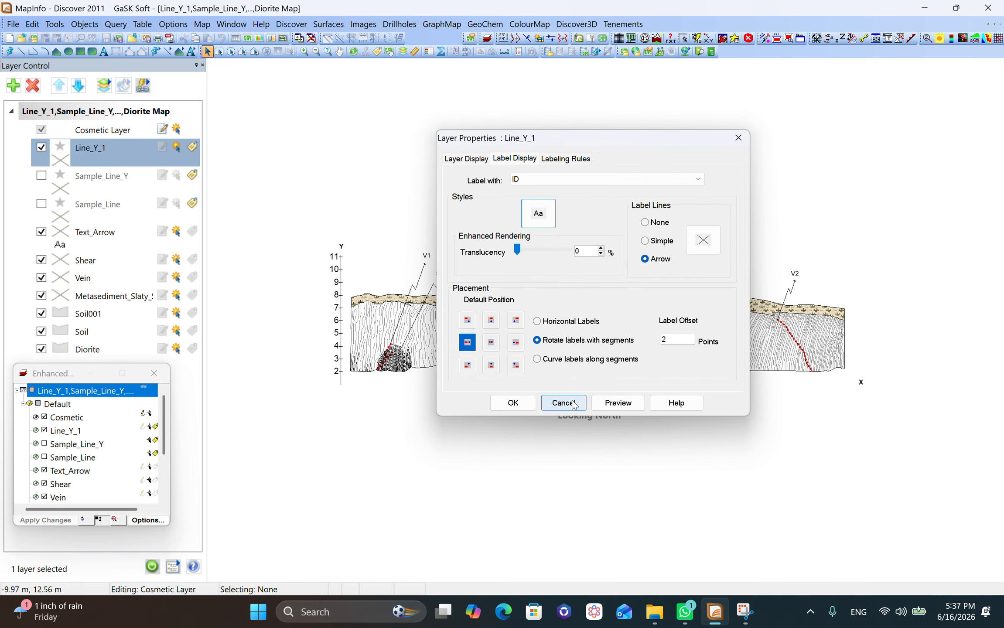
left_click(606, 403)
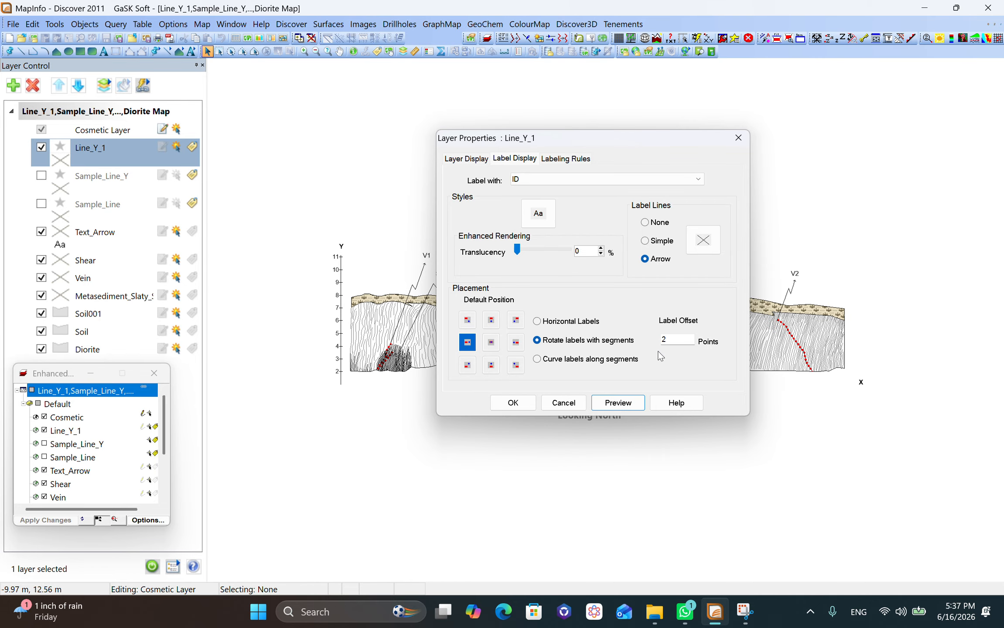
double_click(678, 344)
key("Return")
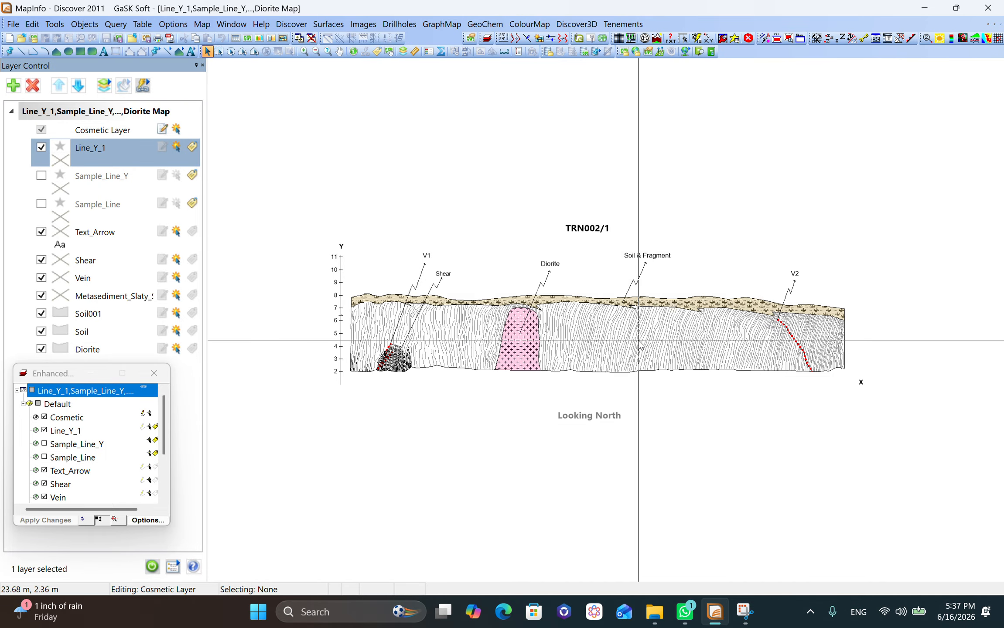
Step: Allow duplicate text in the labeling rules of the Line_Y_1 layer
left_click(342, 319)
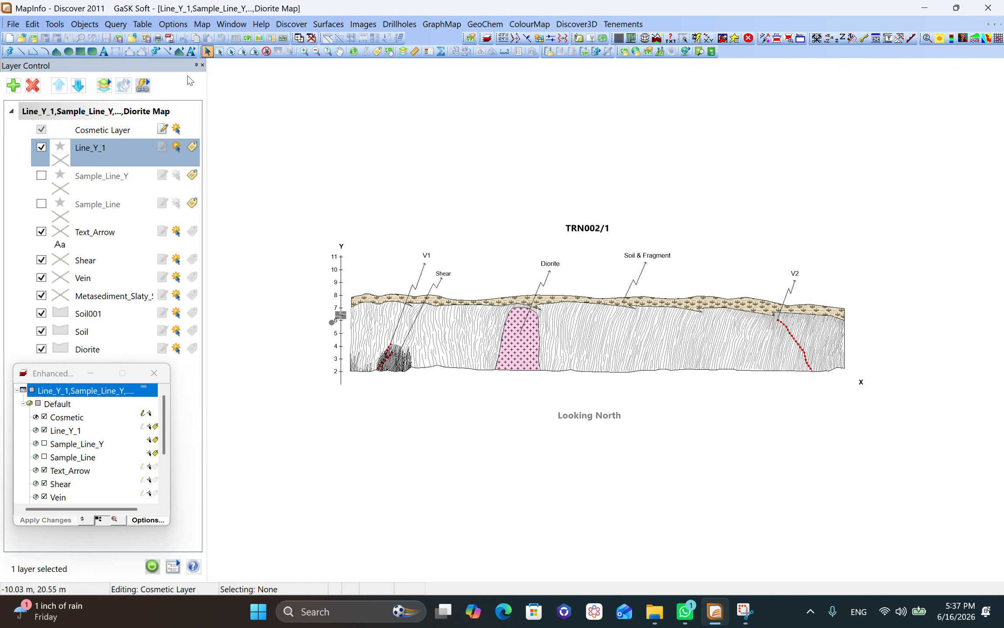
double_click(90, 152)
left_click(421, 184)
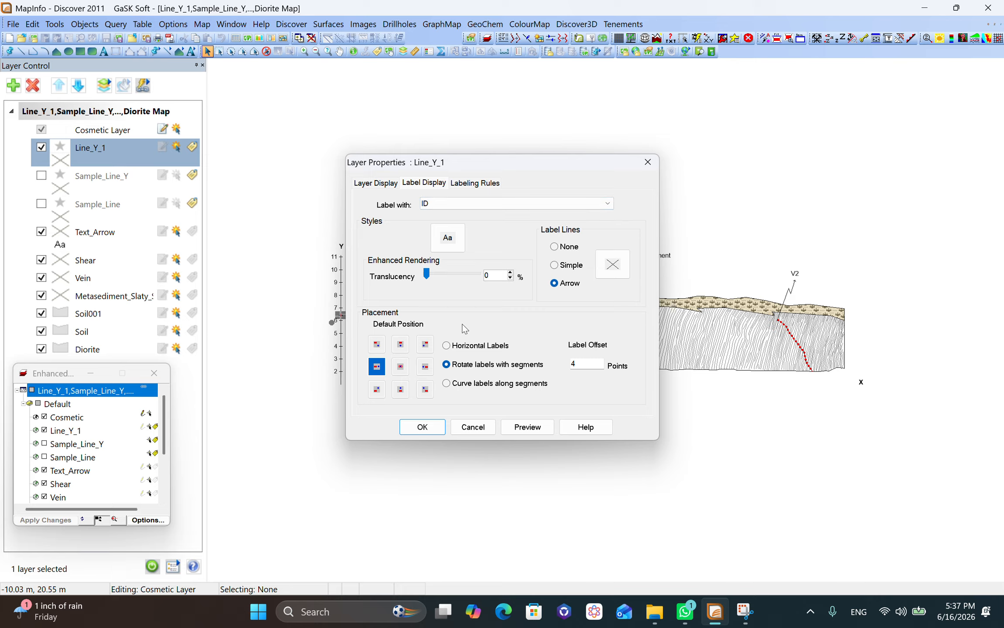
left_click(476, 185)
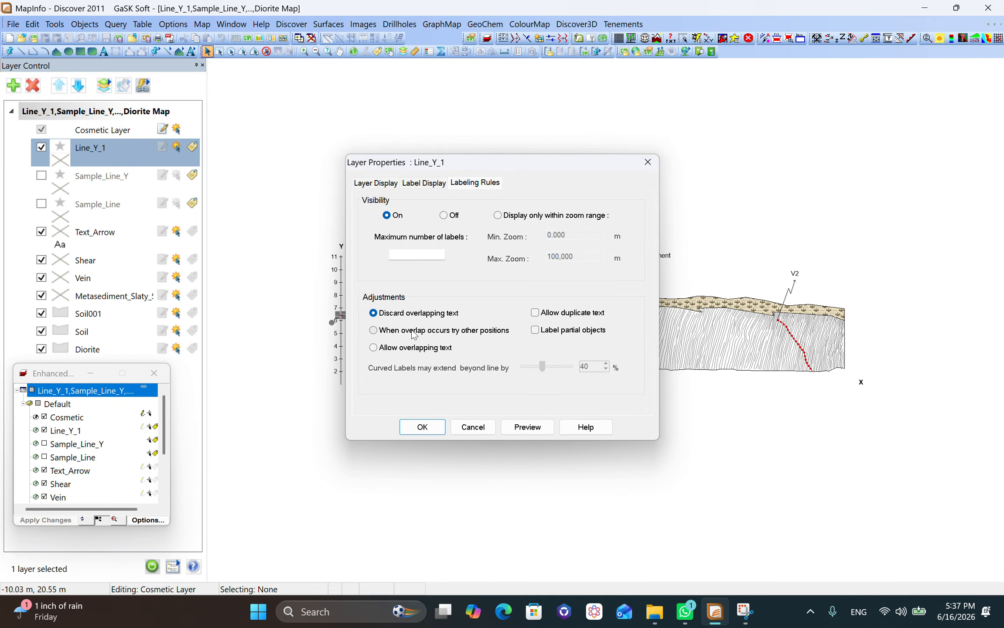
left_click_drag(504, 162, 759, 99)
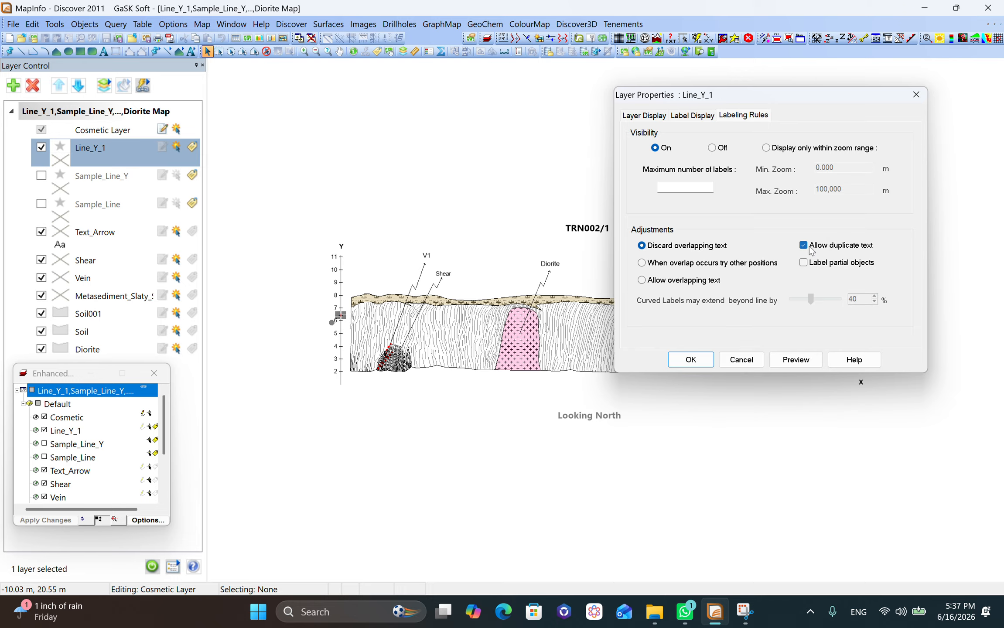
left_click(805, 364)
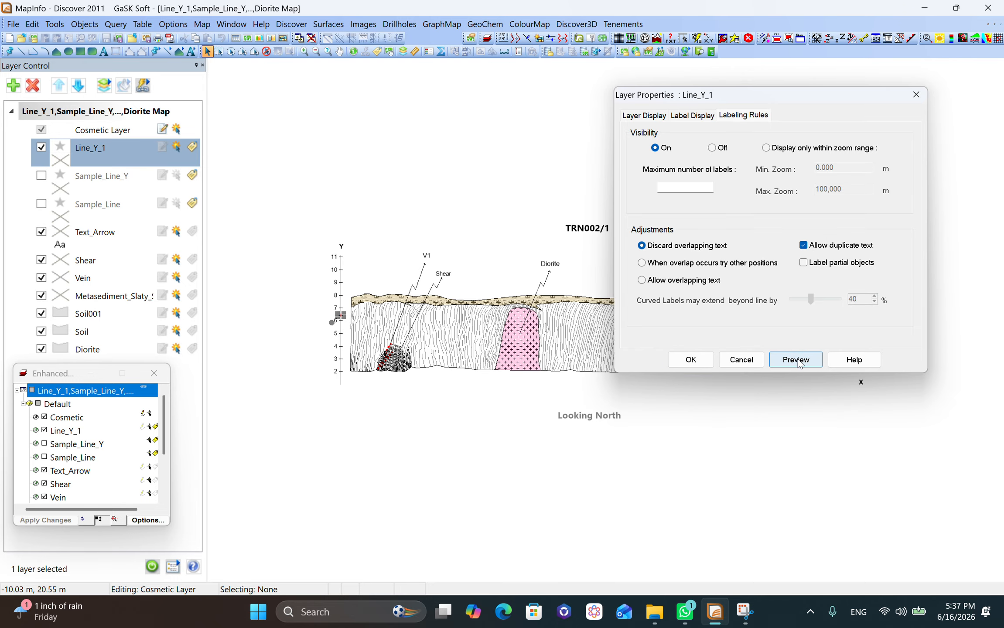
left_click(691, 360)
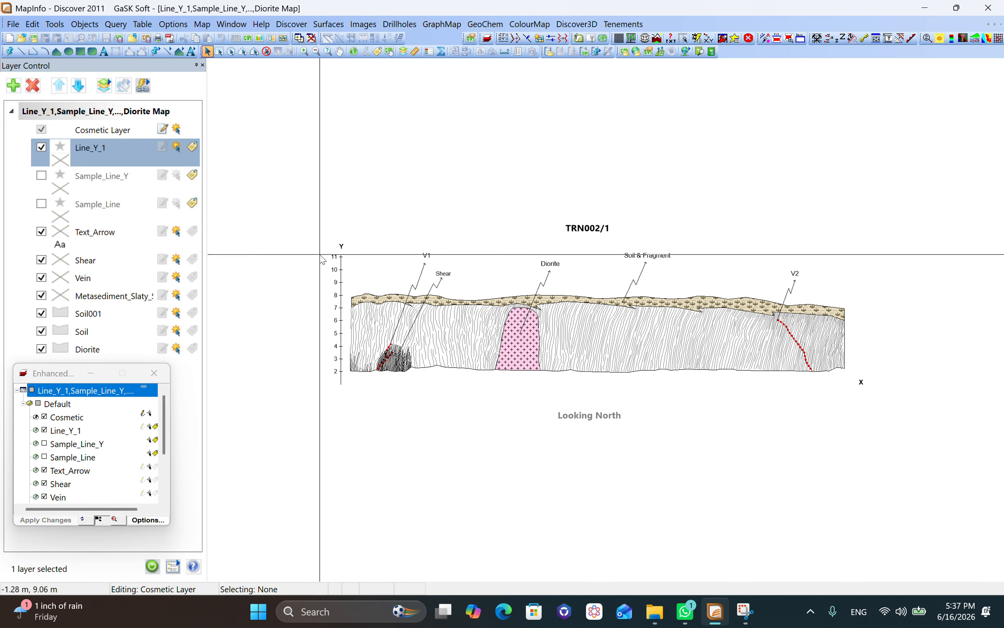
Step: Browse the Line_Y_1 table and tile the windows with the map first and the table beside it
right_click(101, 151)
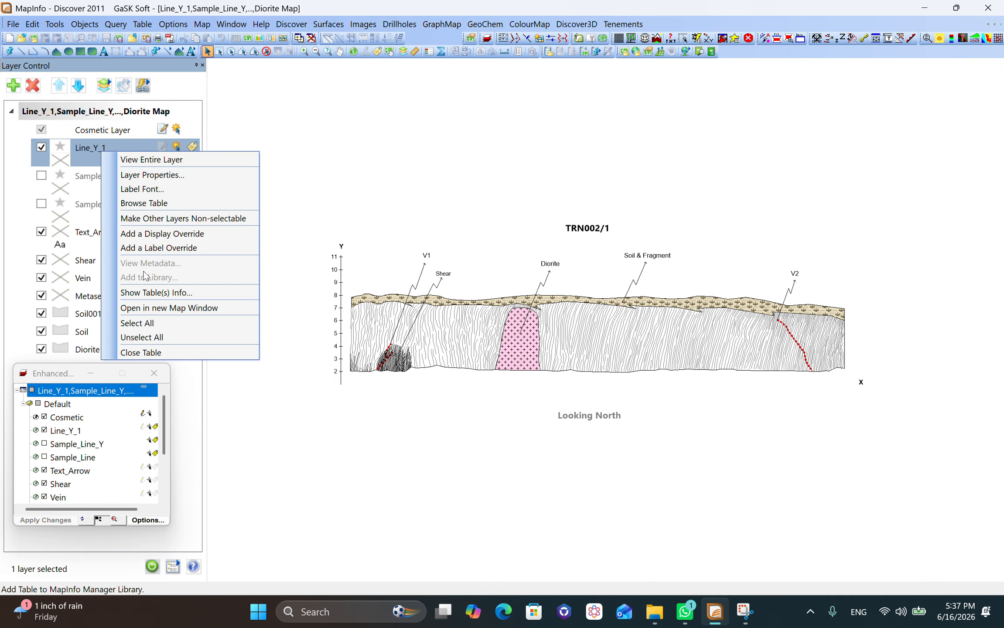
left_click(138, 203)
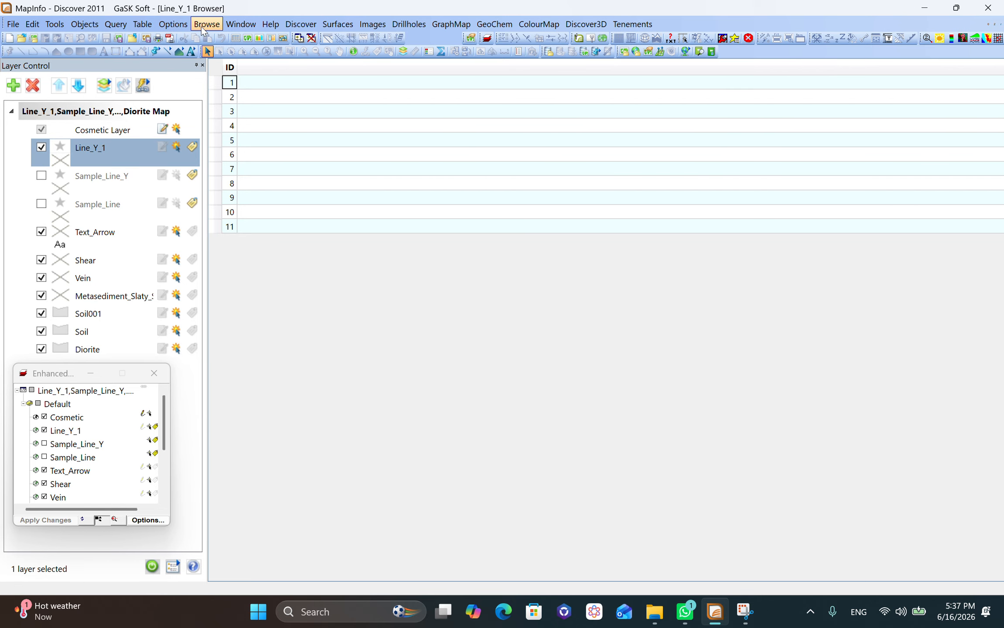
left_click(240, 24)
left_click(258, 125)
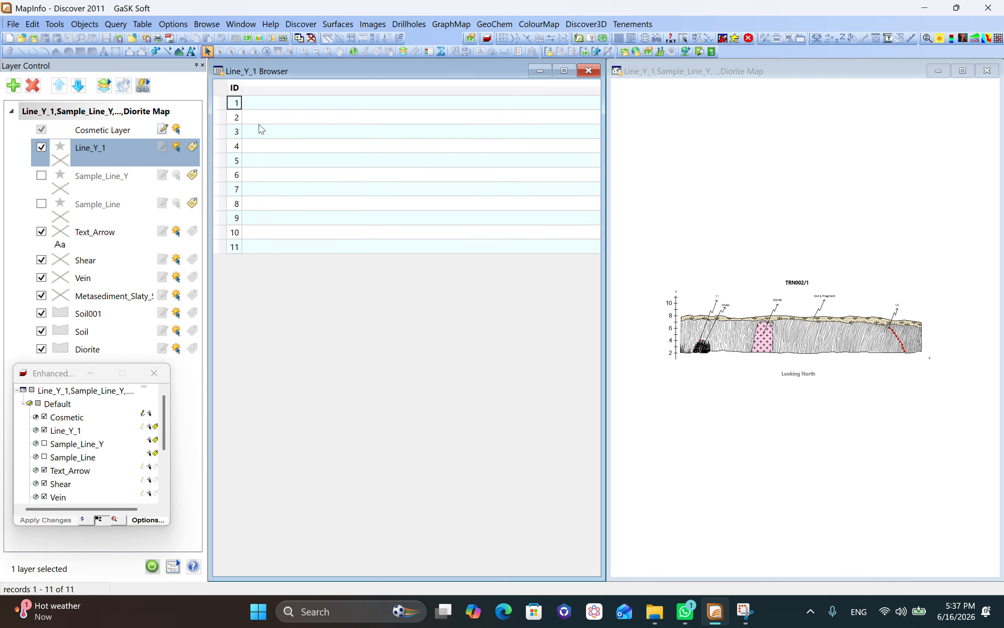
left_click(666, 67)
left_click(231, 24)
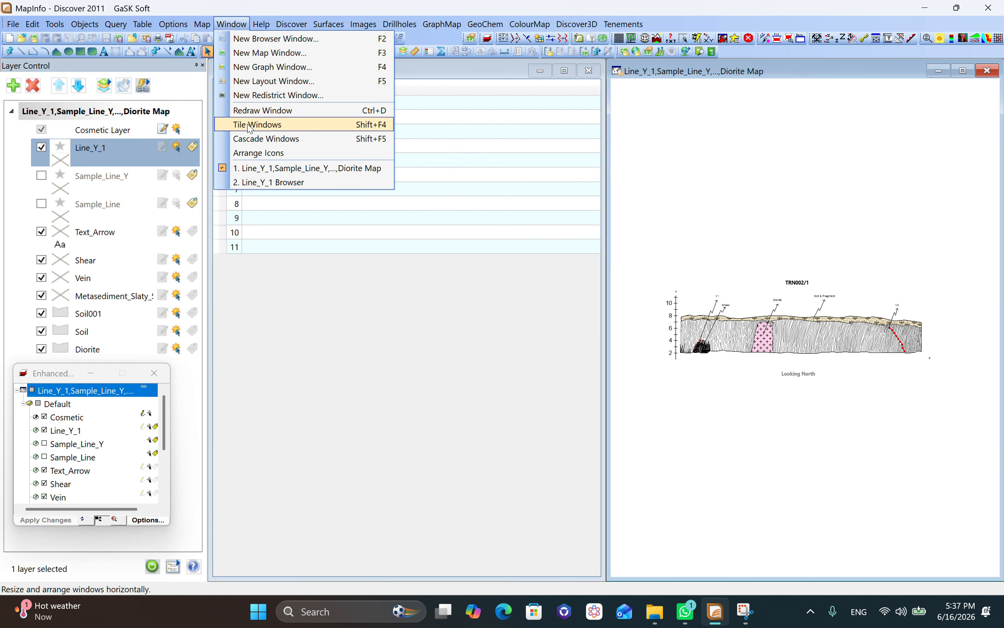
left_click(249, 125)
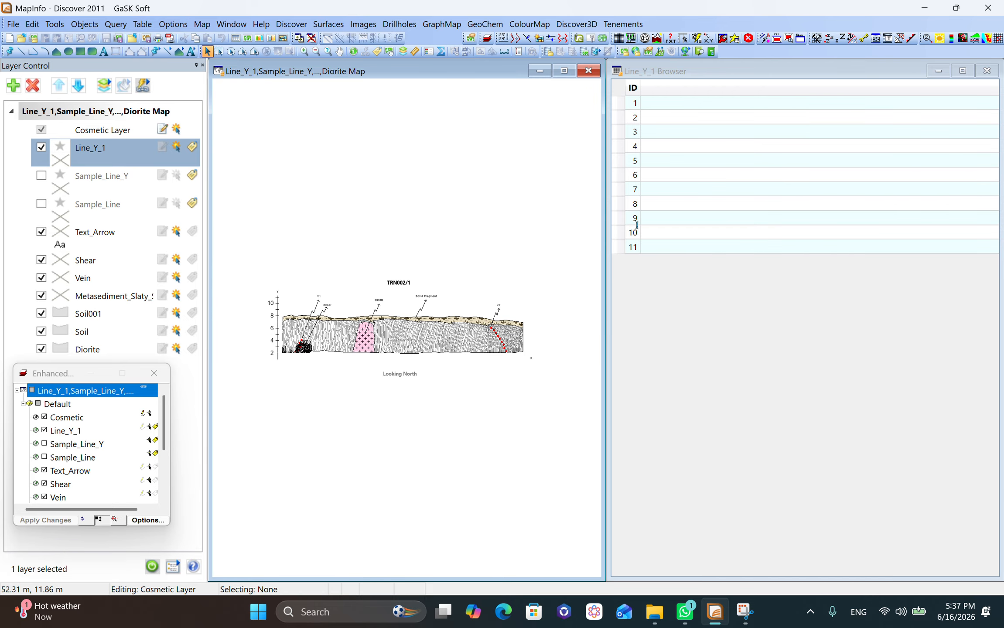
Step: Renumber the Line_Y_1 IDs from the second record to the last as 1 through 10
left_click(635, 119)
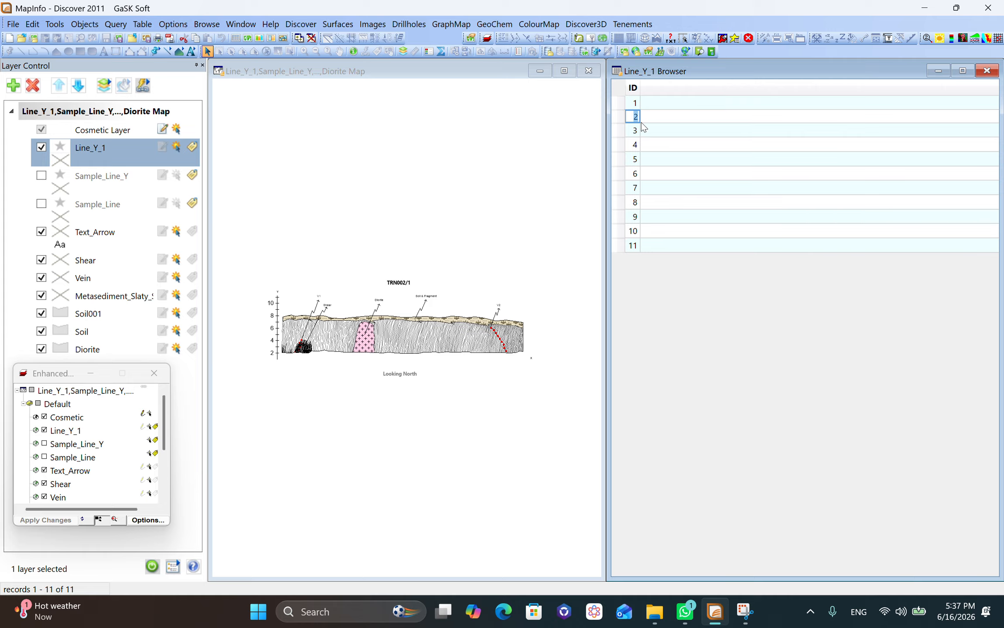
key("Down")
type("2")
key("Down")
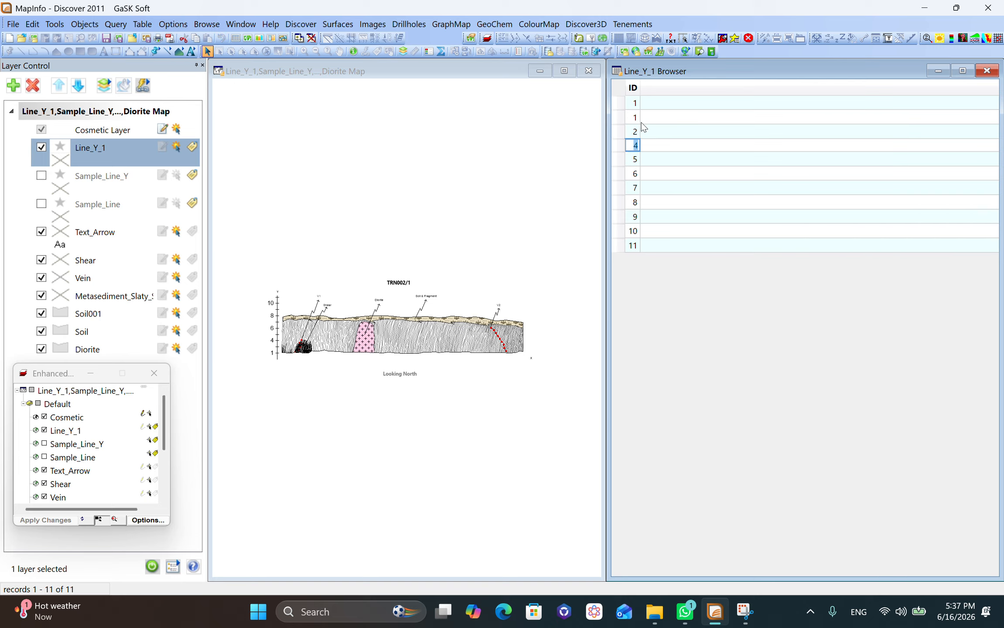
type("3")
key("Down")
type("4")
key("Down")
type("5")
key("Down")
type("6")
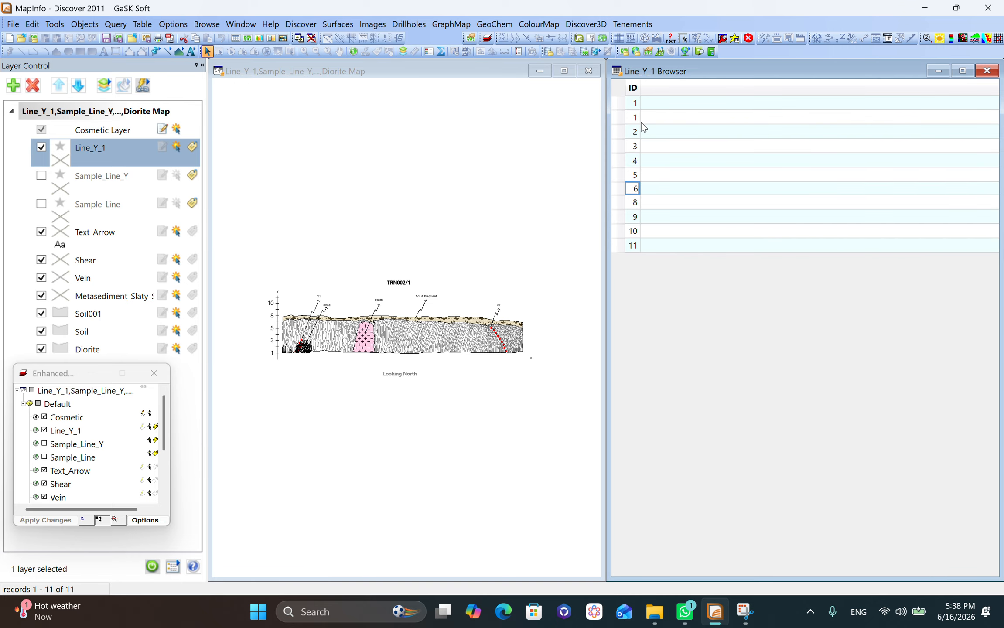
key("Down")
type("7")
key("Down")
type("8")
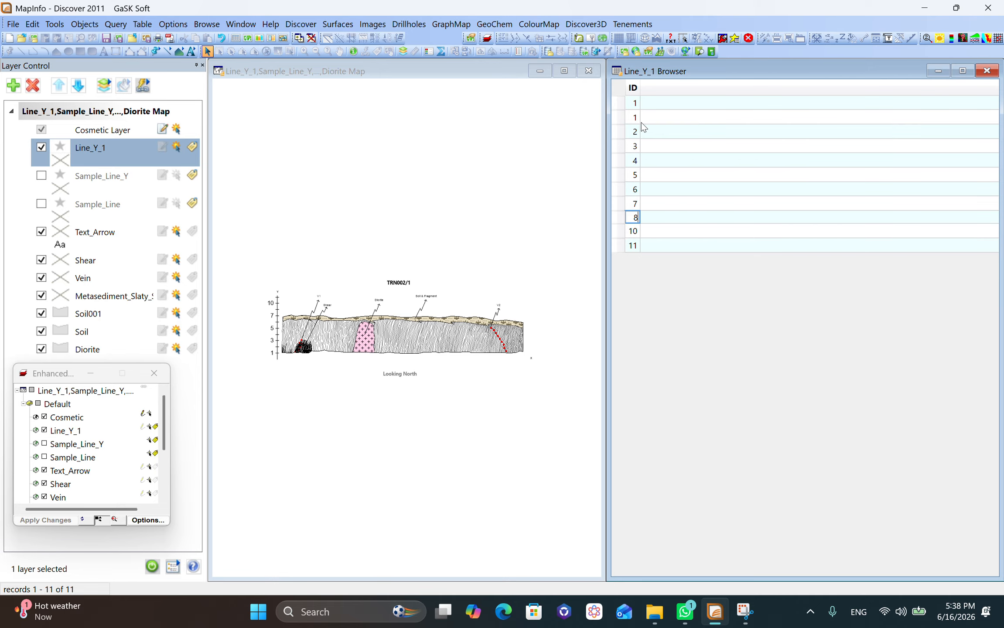
key("Down")
type("9")
key("Down")
type("10")
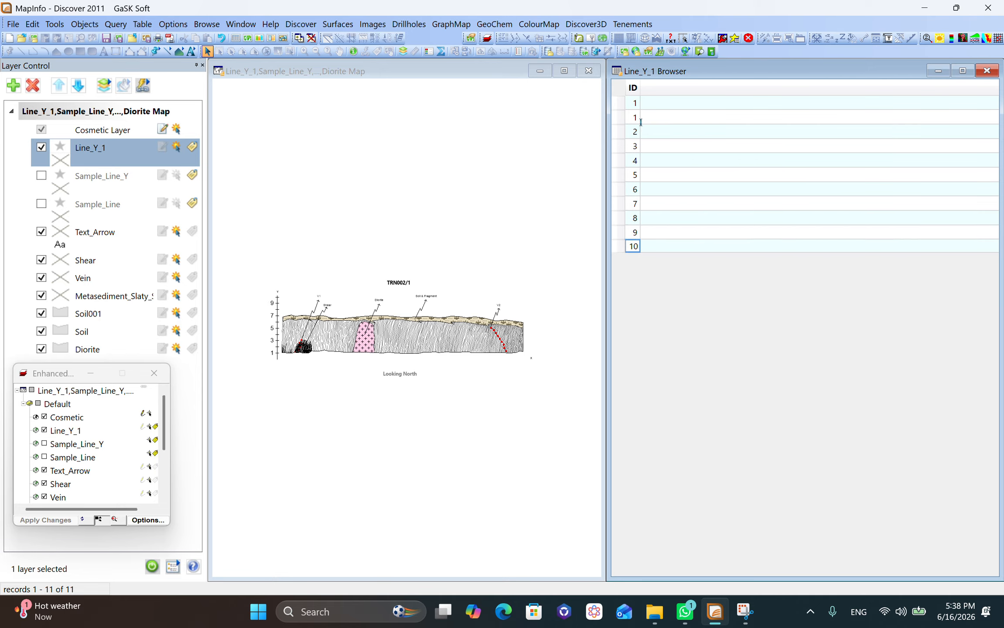
Step: Close the Line_Y_1 table browser and maximize the map window
left_click(288, 460)
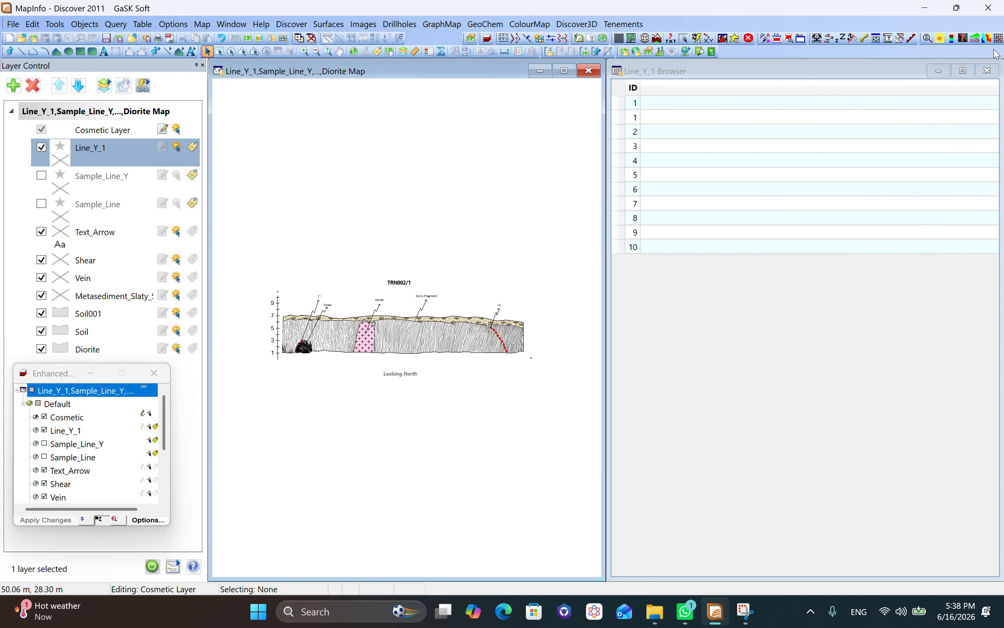
left_click(987, 71)
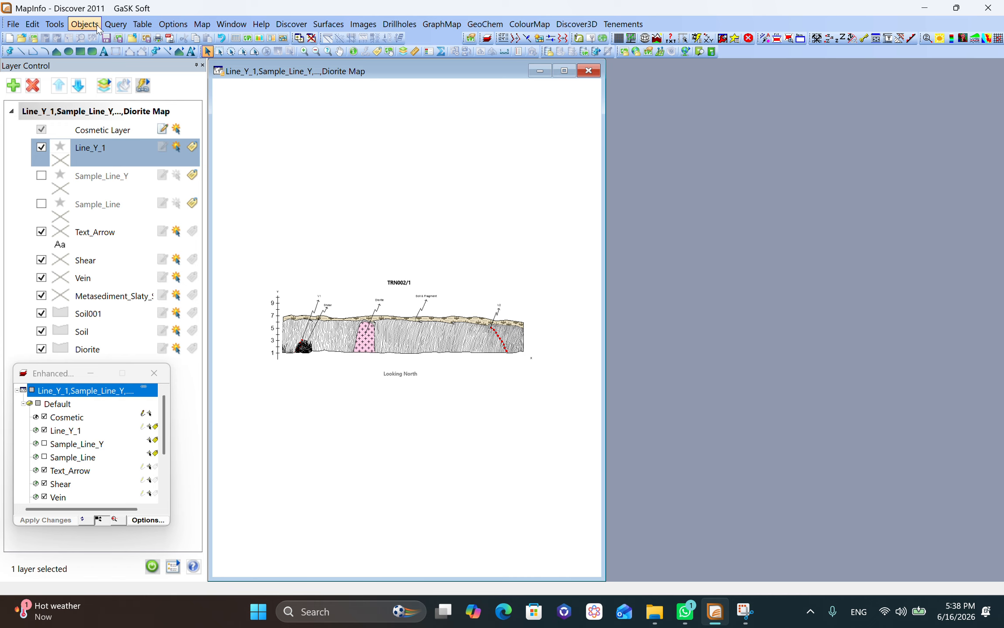
left_click(142, 25)
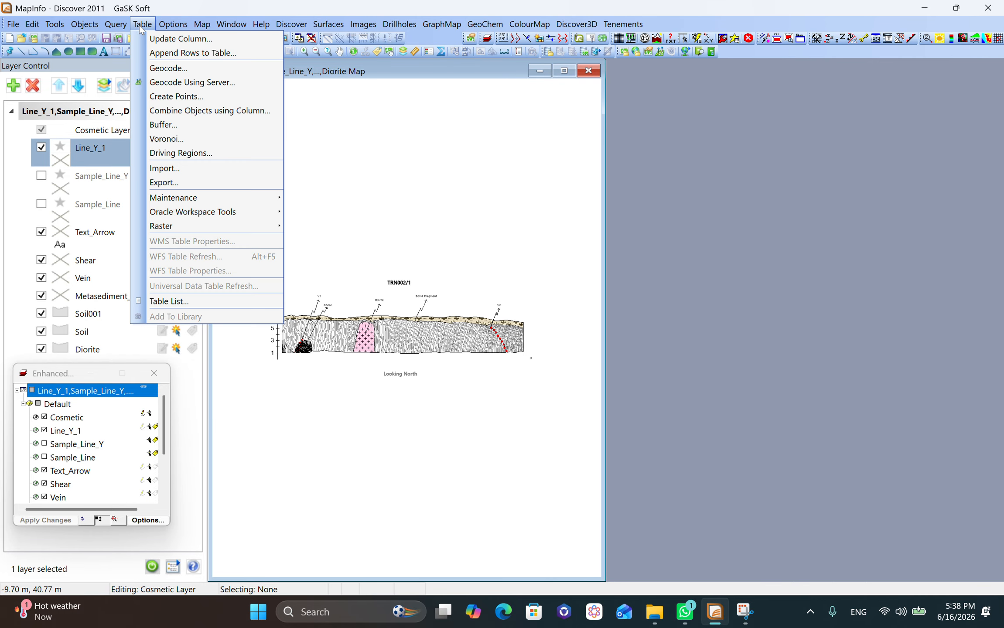
left_click(348, 171)
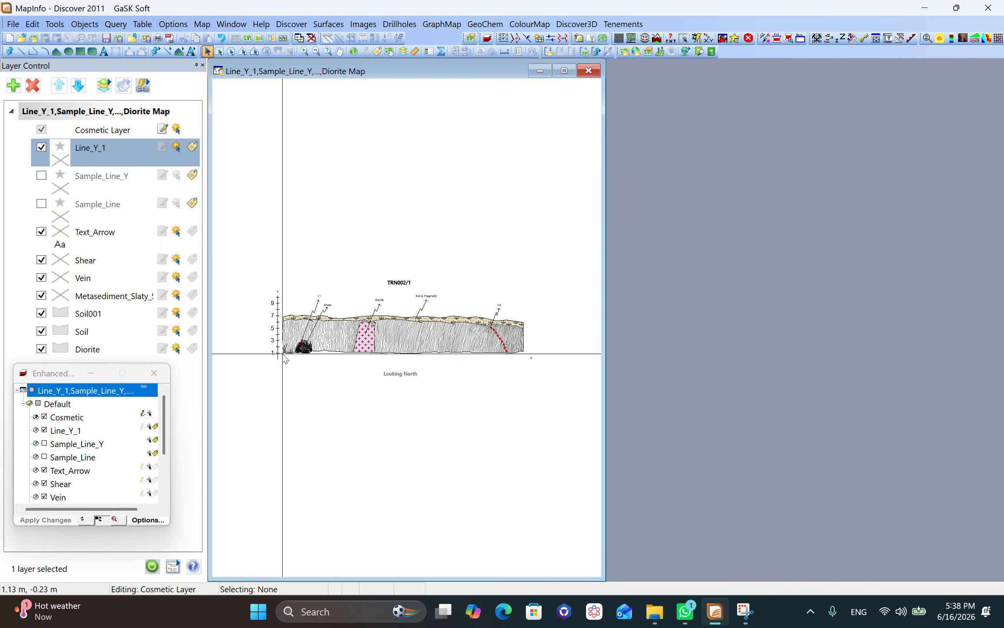
scroll(261, 354, "up", 1)
scroll(322, 298, "down", 1)
left_click(567, 70)
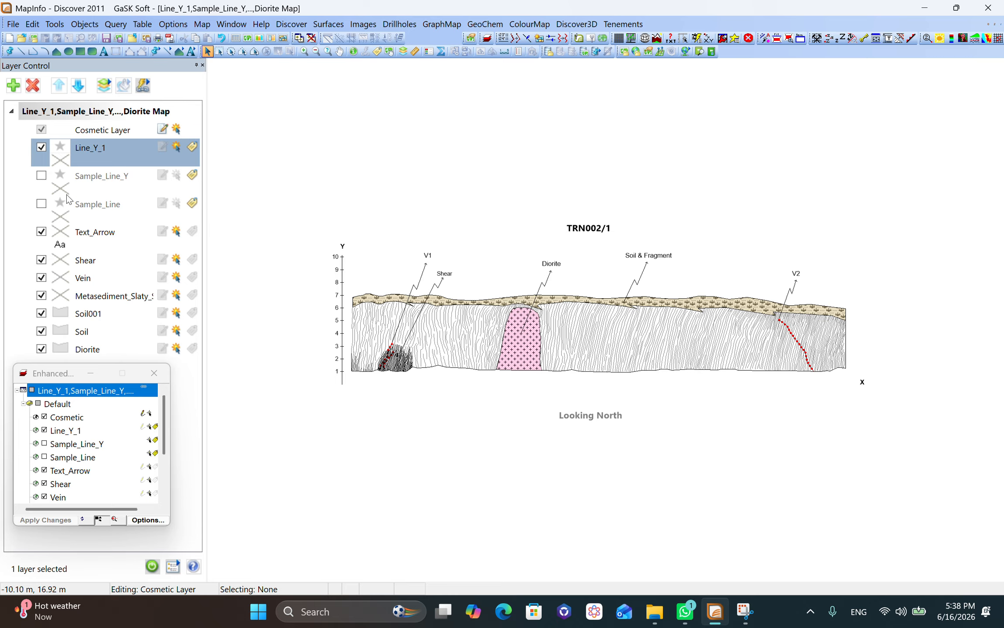
Step: Show the Sample_Line layer to check the example X-axis ticks and numbers, and hide it again
left_click(42, 204)
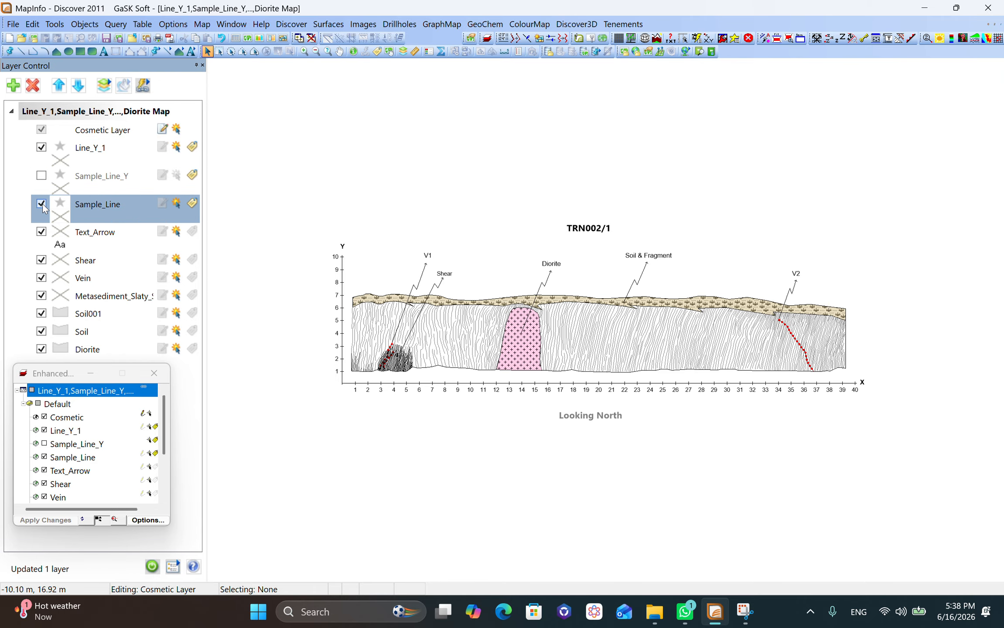
left_click(42, 204)
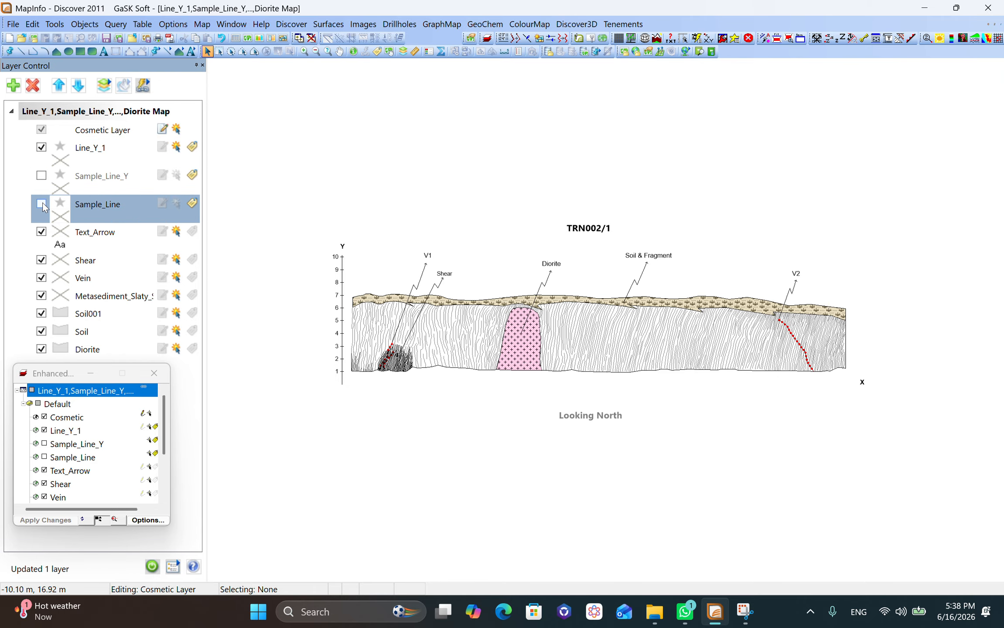